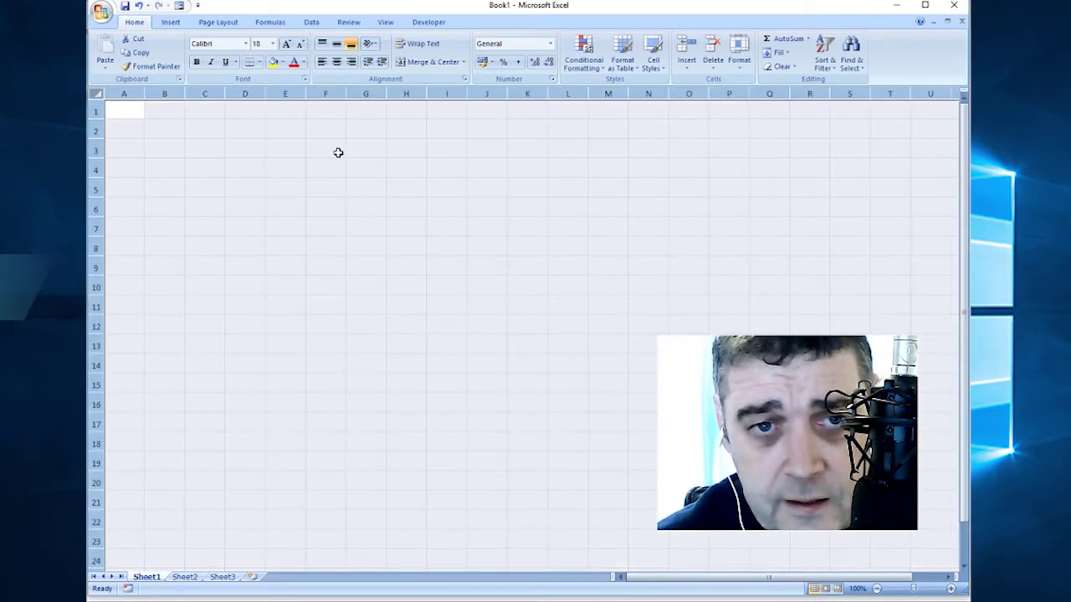
left_click(252, 145)
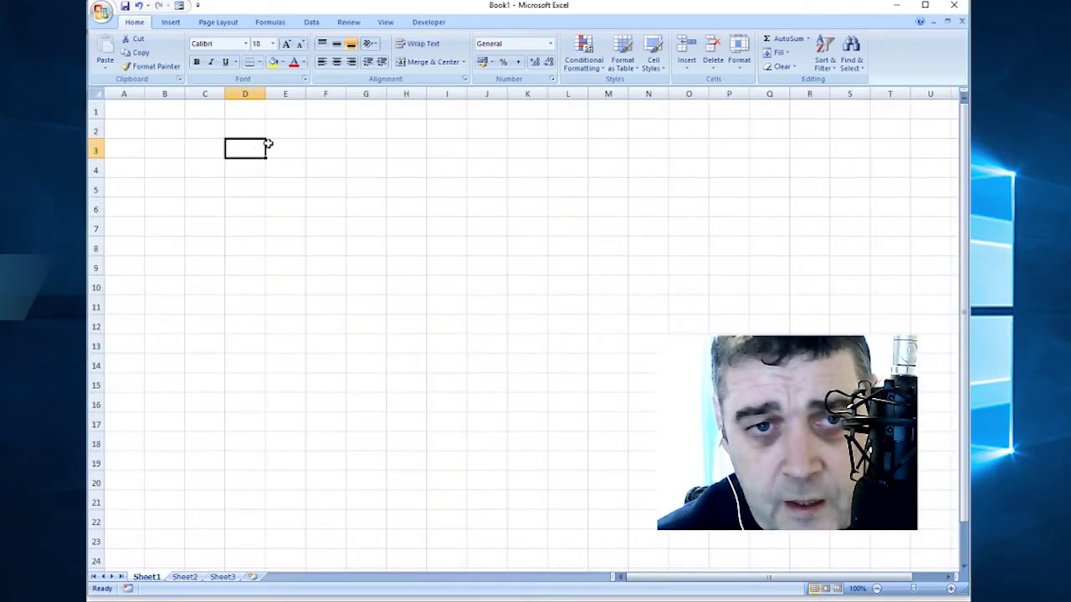
left_click(279, 185)
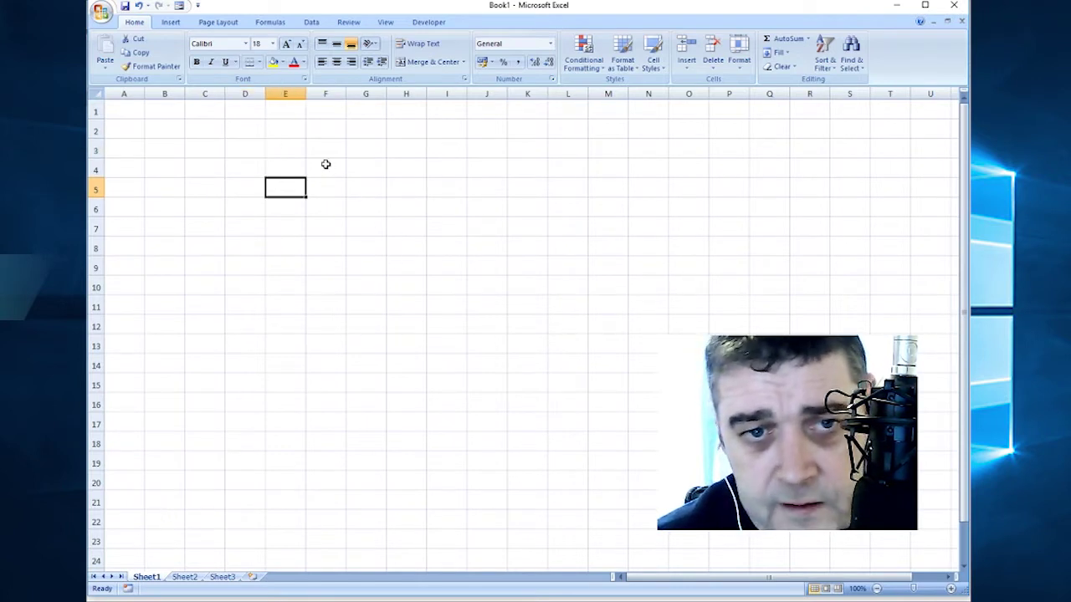
left_click(325, 164)
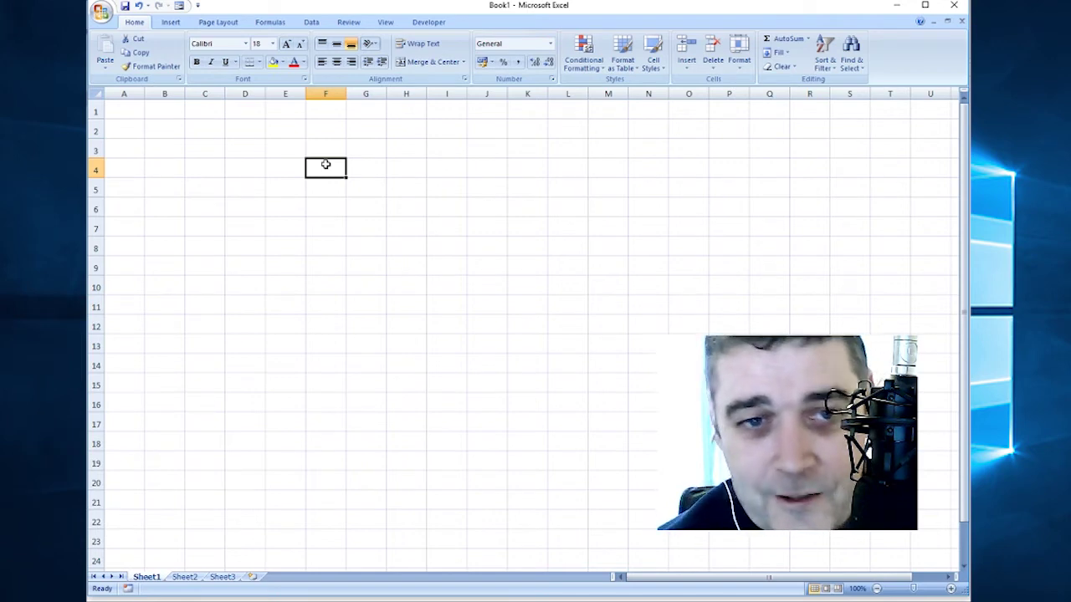
left_click_drag(158, 150, 469, 346)
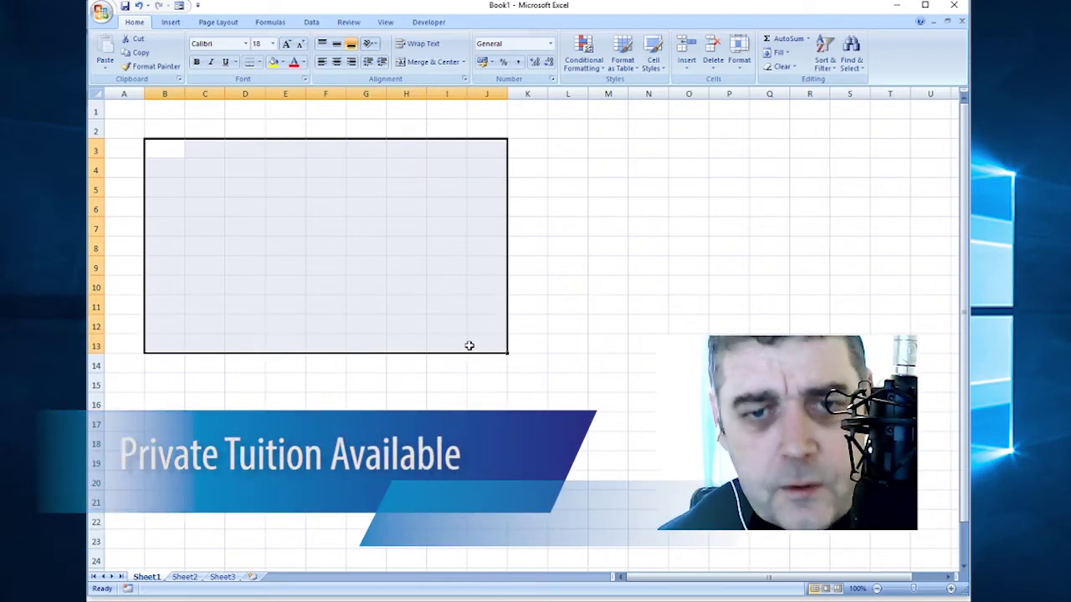
left_click(452, 284)
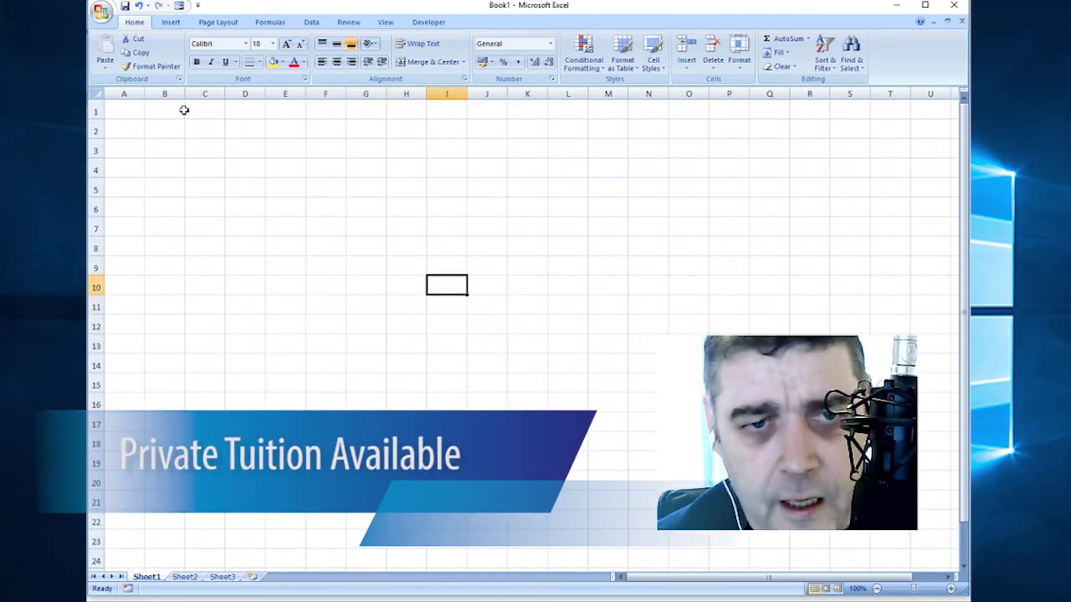
Step: Merge the cells of B3:J15 across, so that each row becomes one wide cell
left_click_drag(154, 143, 494, 376)
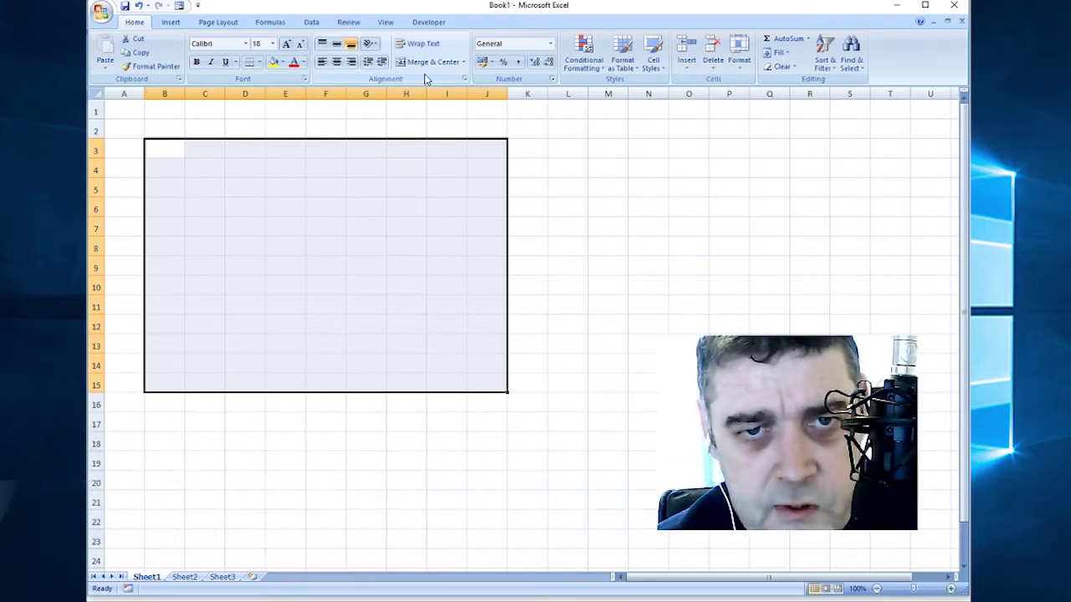
left_click(464, 63)
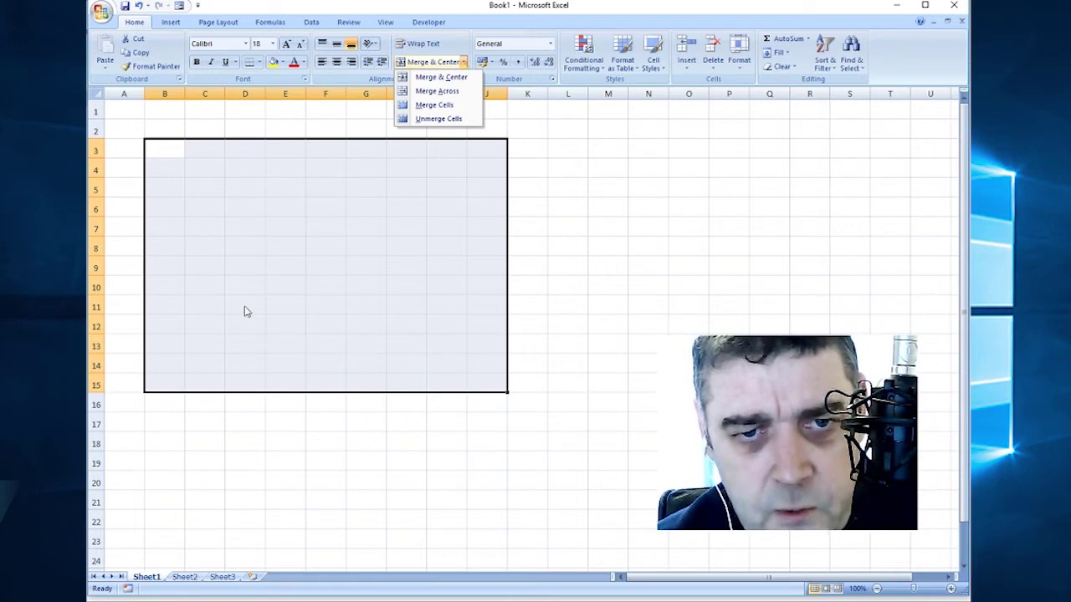
left_click(439, 91)
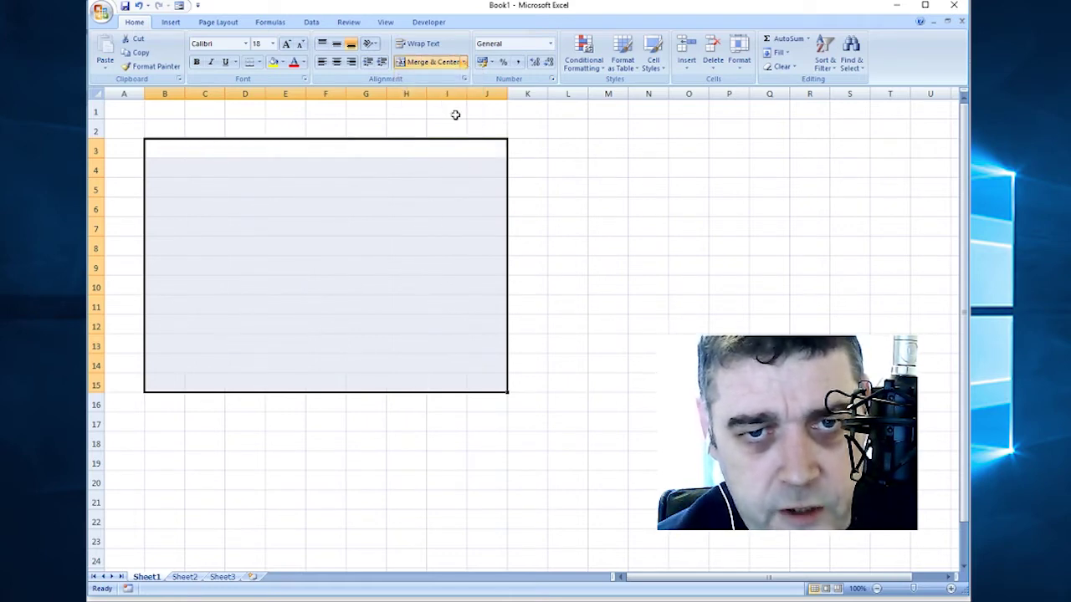
Step: Fill the merged cell in row 3 with light orange and enter the title "Travel Checklist" in it
left_click(482, 152)
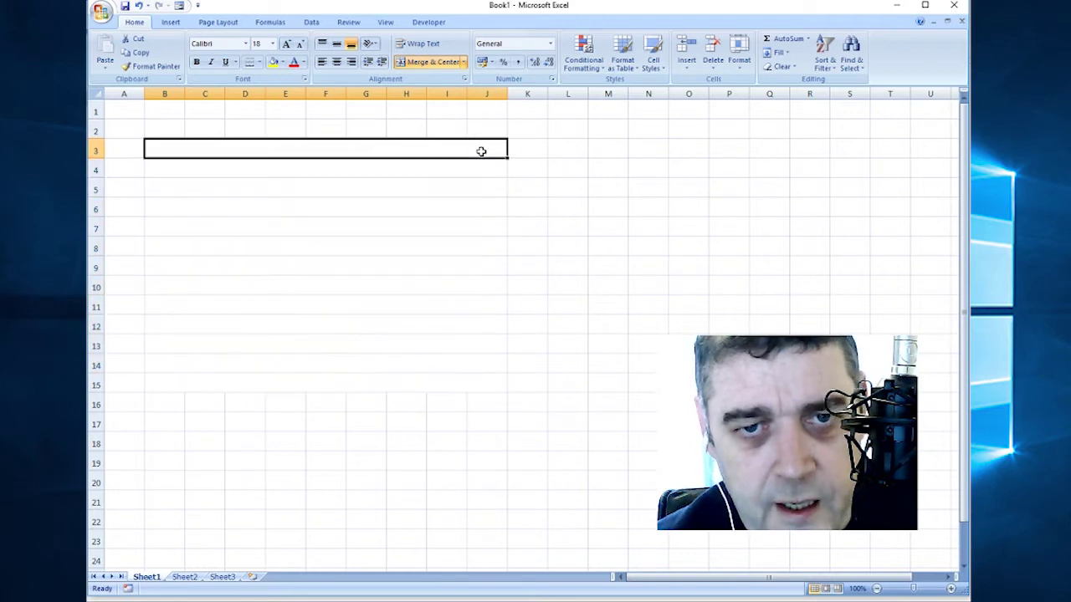
left_click(283, 63)
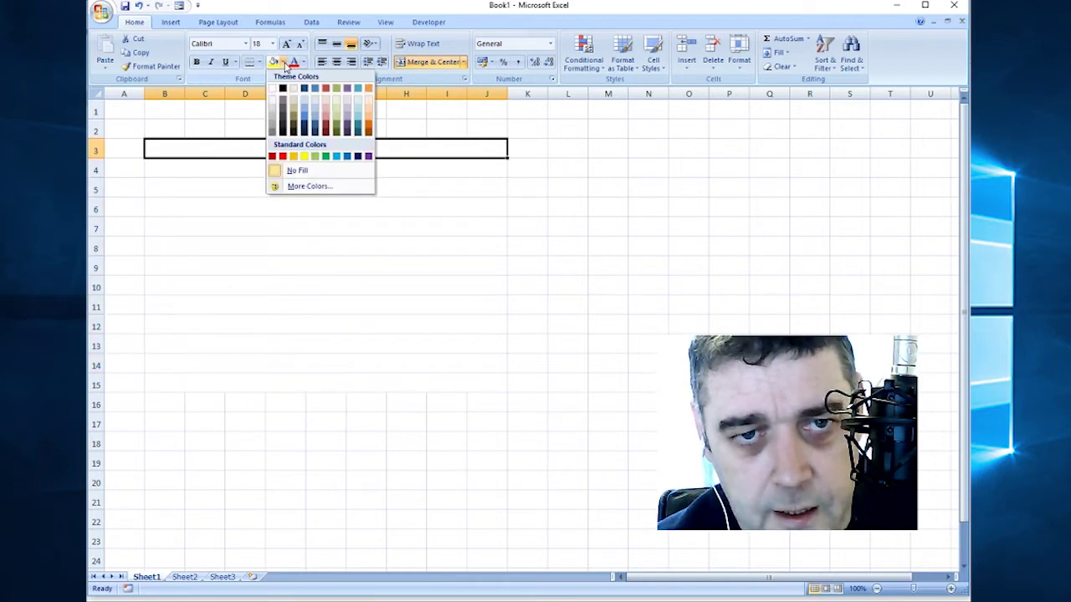
left_click(368, 122)
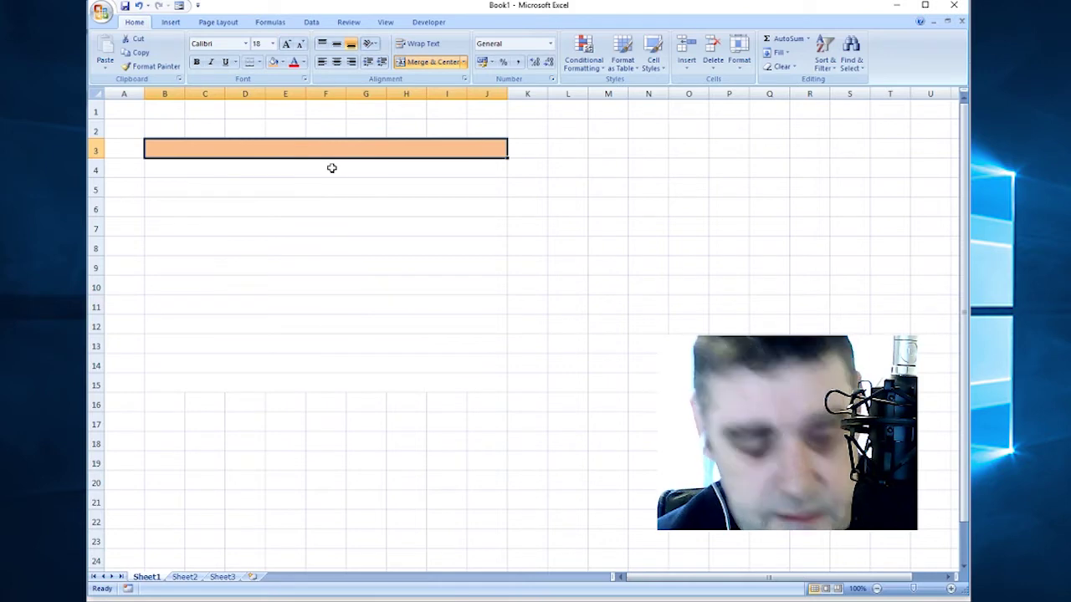
type("Travel Checklist")
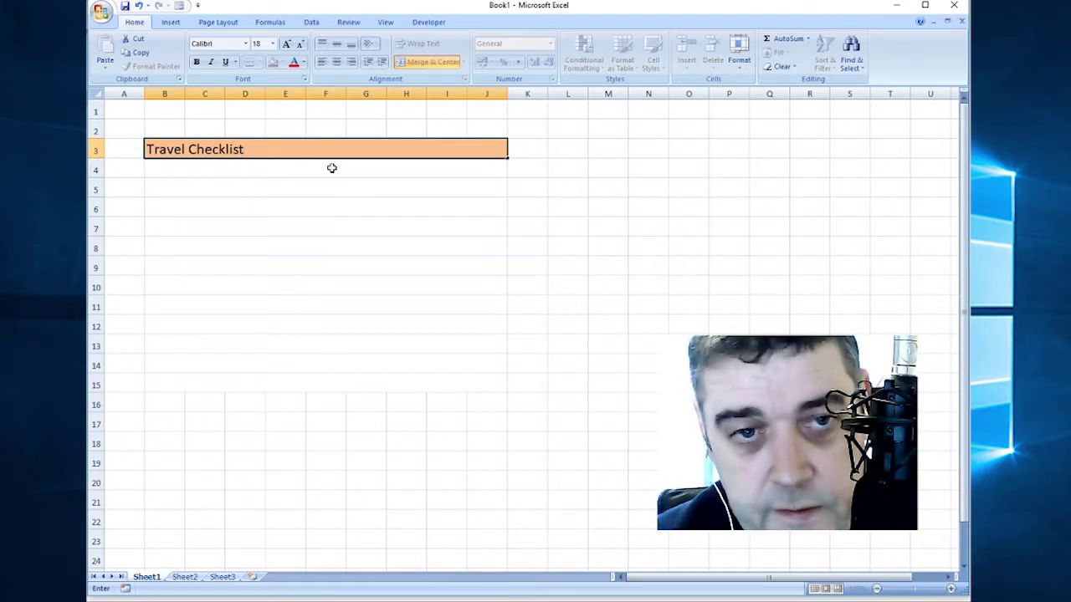
Step: Fill cell K3 with the same light orange to extend the title bar over column K
left_click_drag(332, 170, 339, 358)
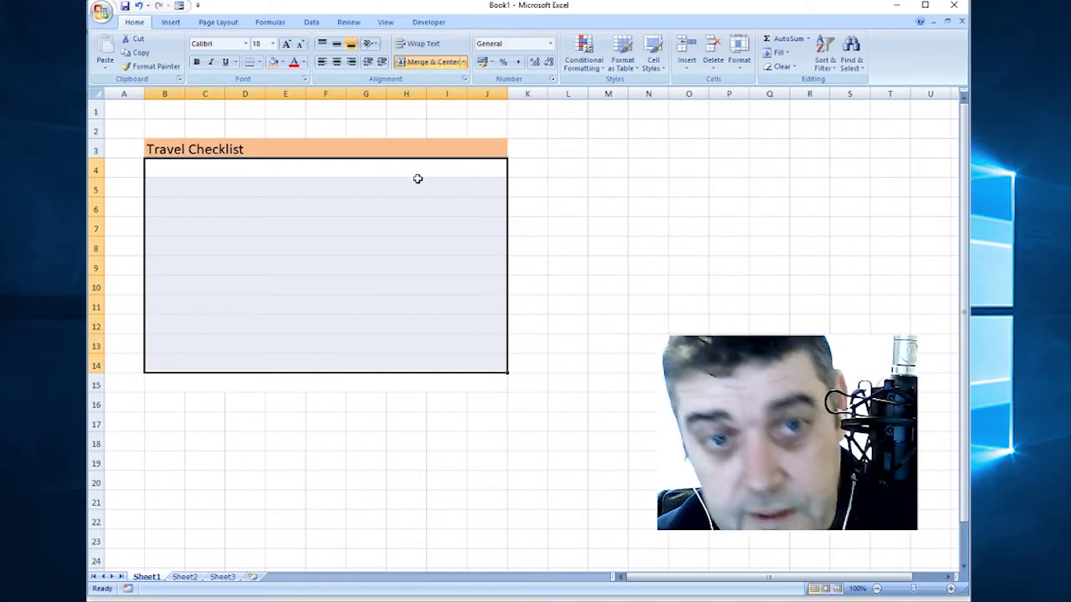
left_click(421, 381)
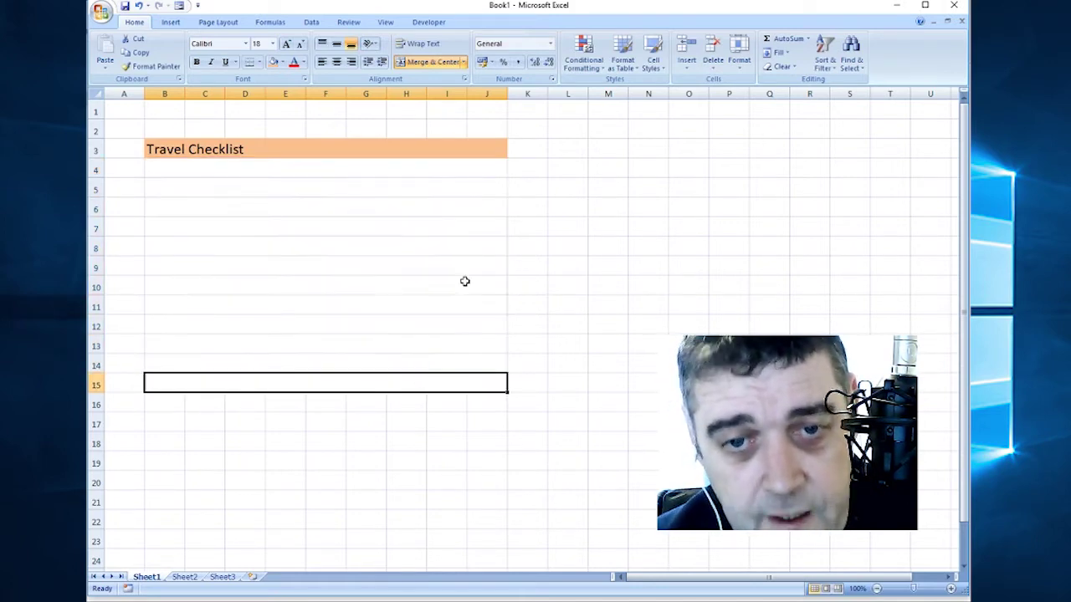
left_click(528, 176)
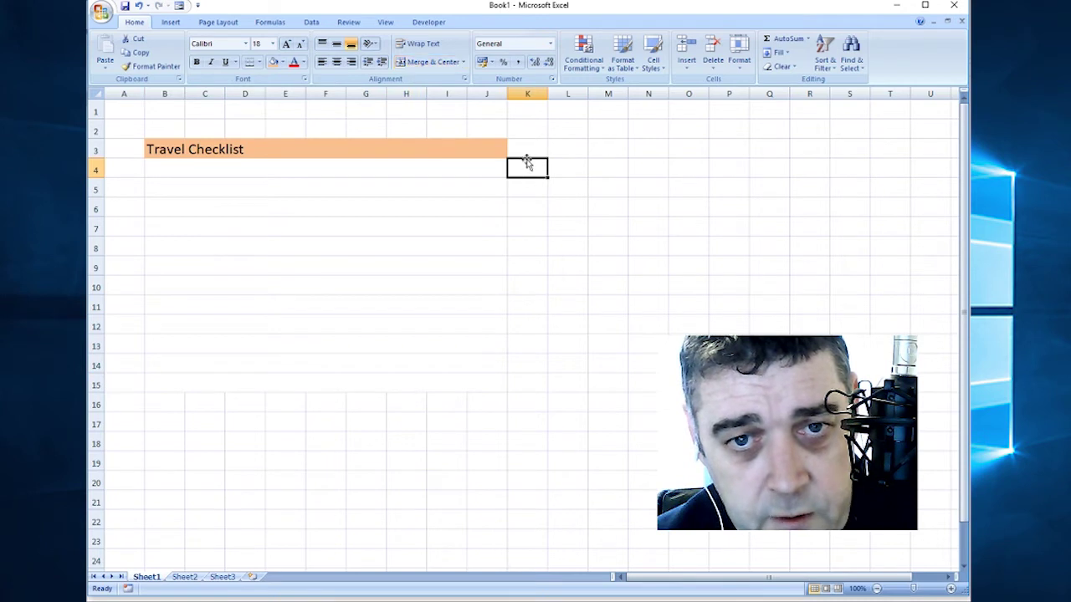
left_click(526, 147)
left_click(278, 67)
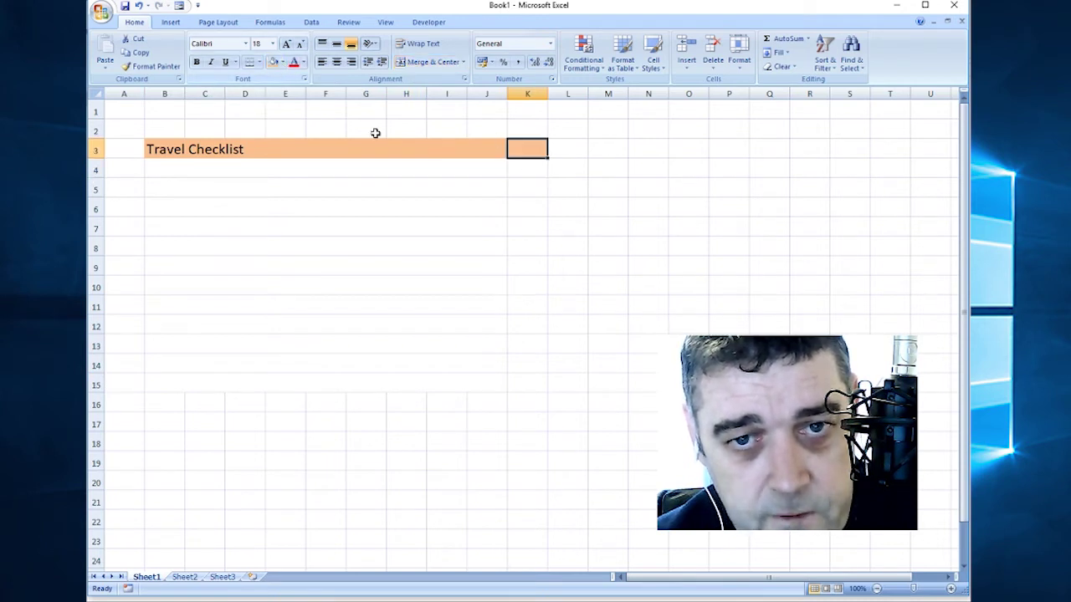
Step: Apply all borders to the checklist range B4:K15
left_click(418, 182)
left_click(517, 168)
left_click_drag(517, 168, 515, 357)
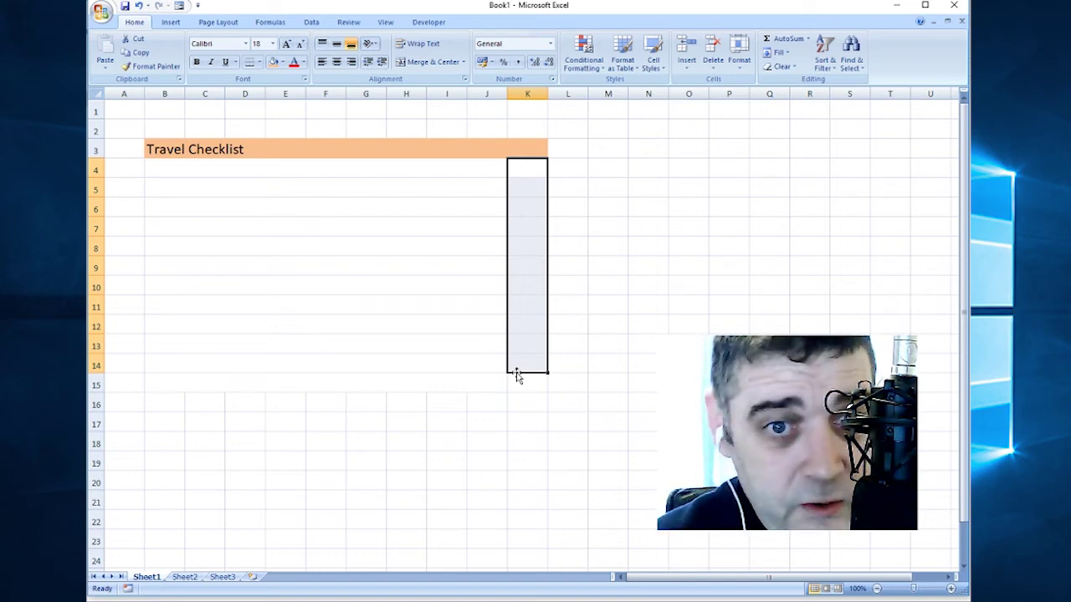
left_click(517, 377)
left_click(527, 174)
left_click_drag(528, 173, 306, 382)
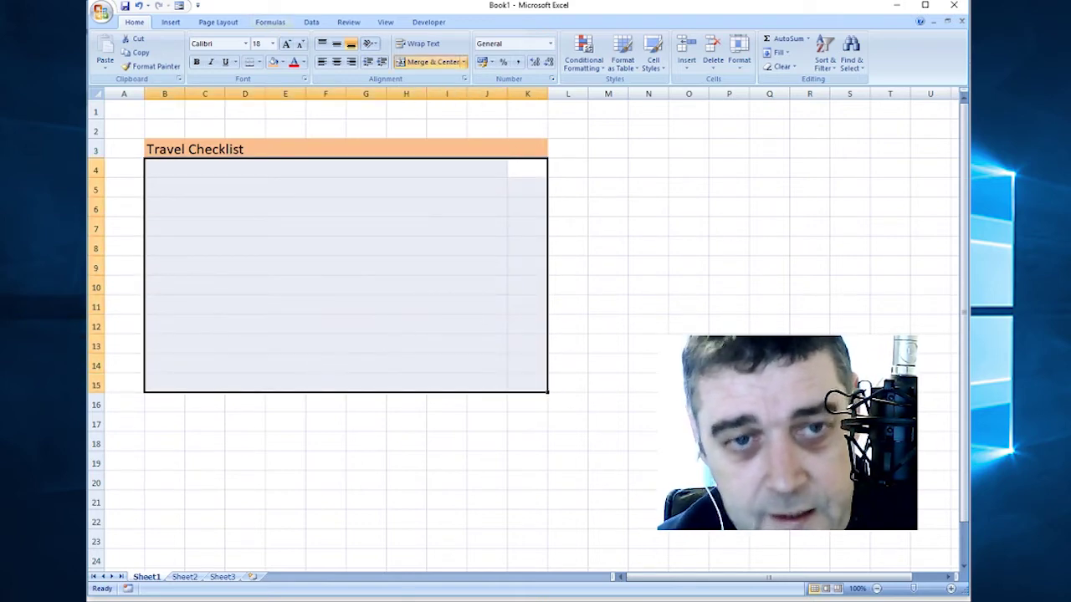
left_click(260, 62)
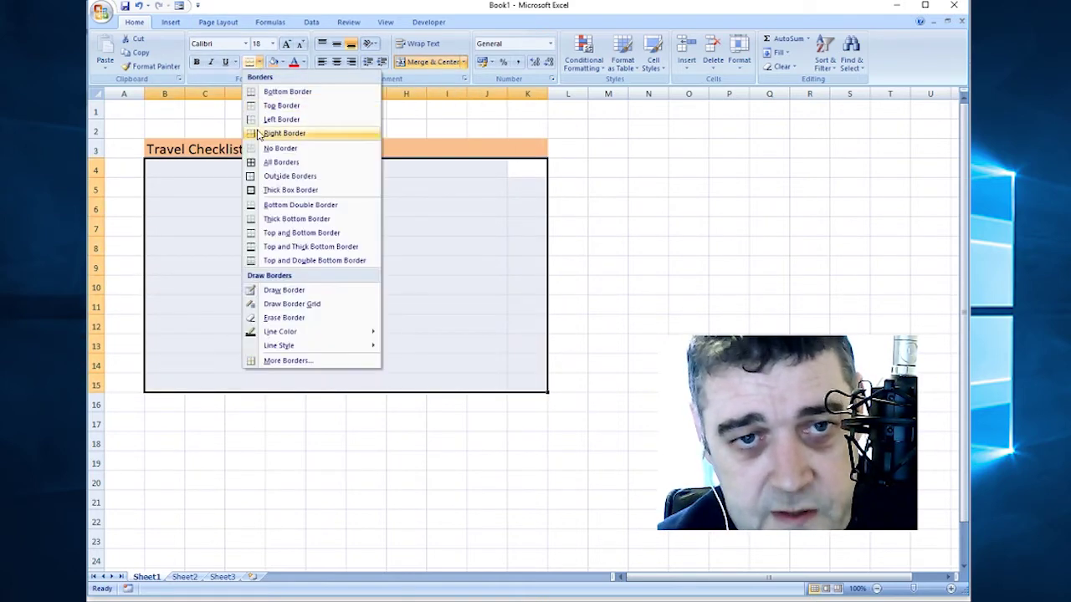
left_click(281, 163)
left_click(433, 211)
Step: Enter "Passport" in row 4 and "Tickets" in row 5 of the checklist
left_click(352, 171)
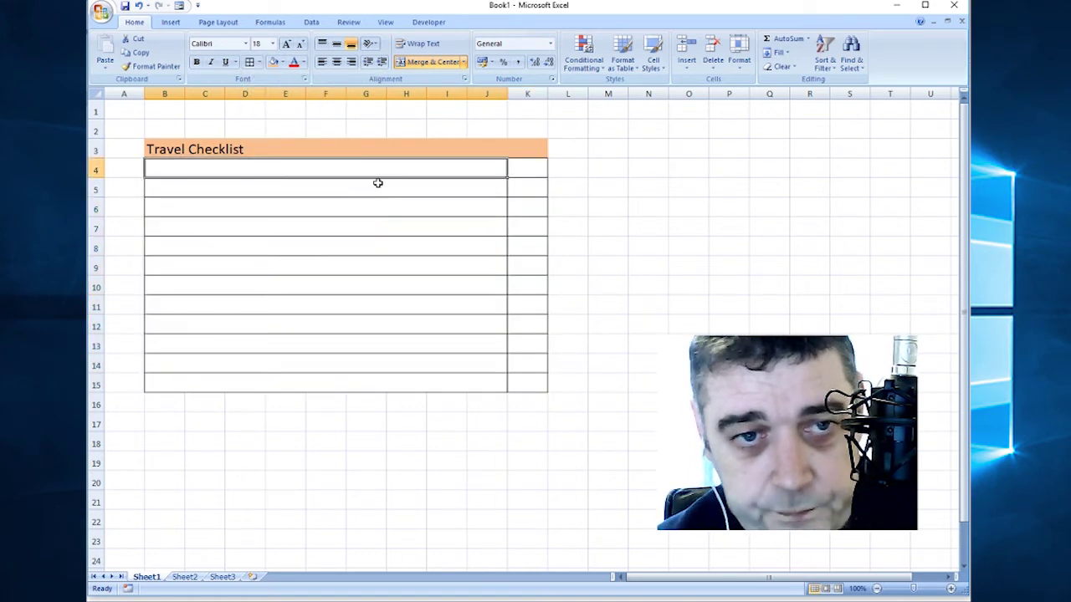
type("Passport")
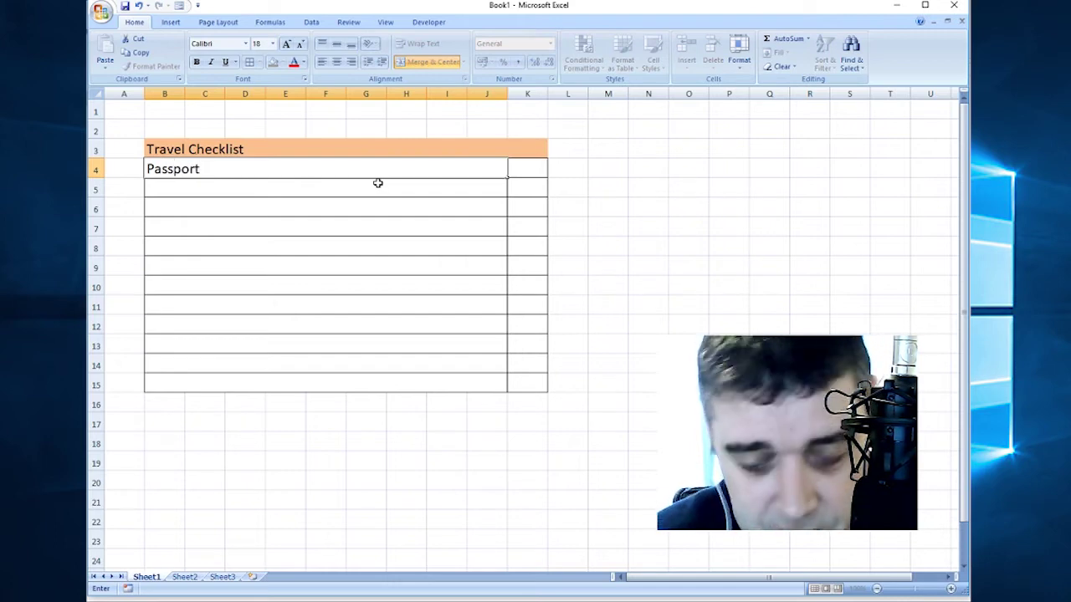
key("Return")
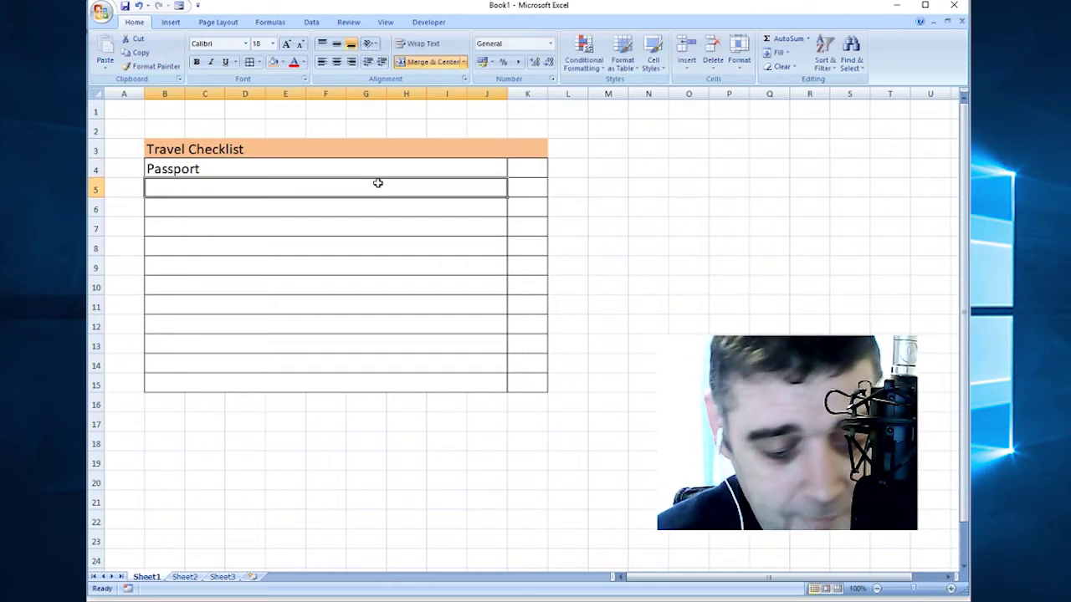
type("Tickets")
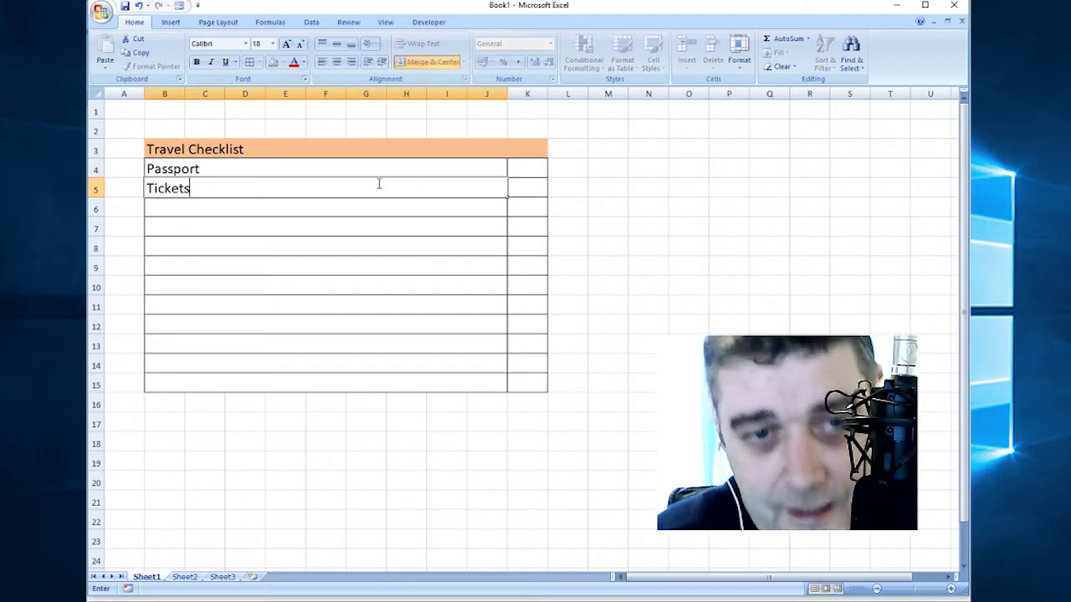
key("Return")
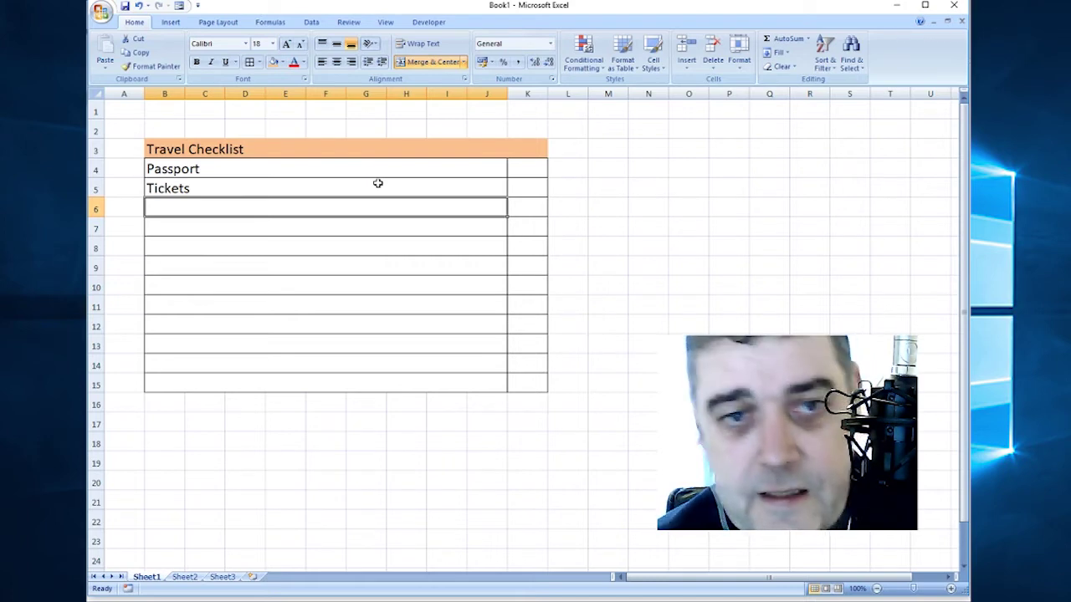
Step: Fill the merged item cells in rows 4 to 8 with the palest purple theme color
left_click_drag(374, 167, 371, 242)
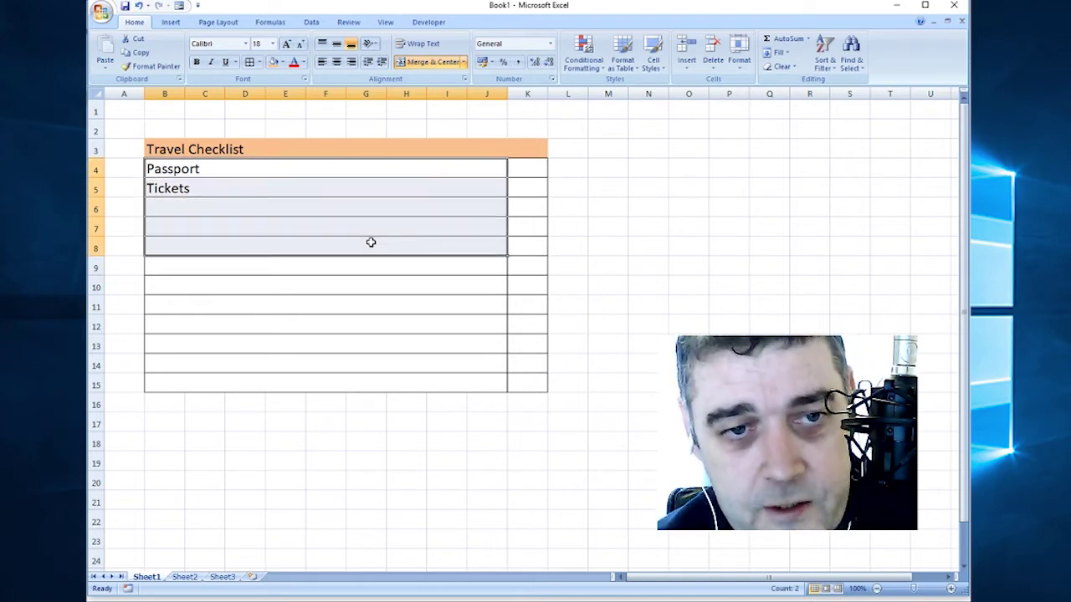
left_click(282, 62)
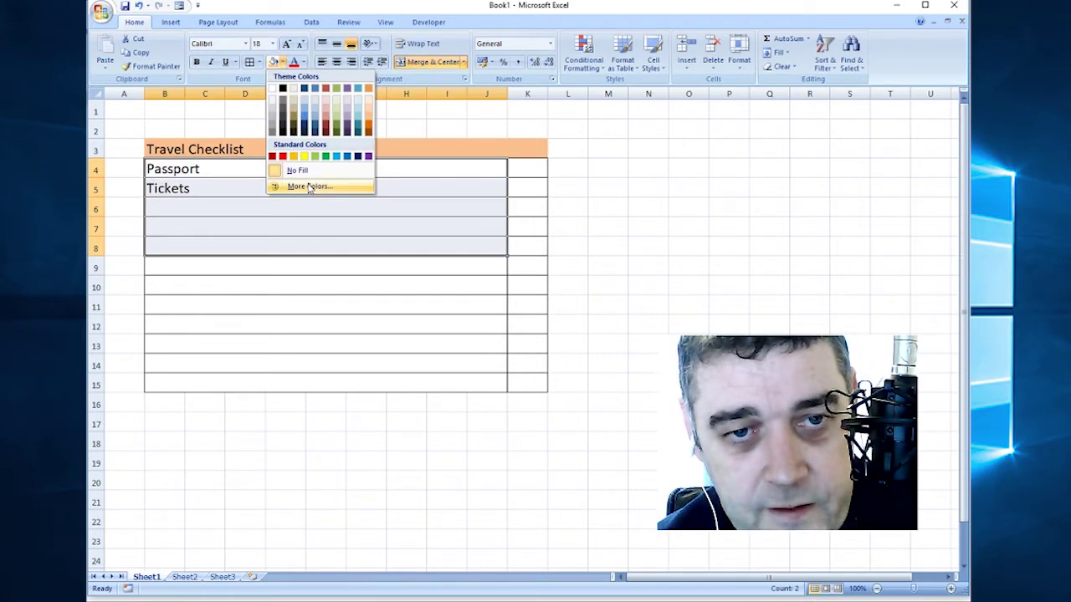
left_click(350, 103)
Step: Fill the merged item cells in rows 9 to 15 with a slightly darker light purple
left_click_drag(280, 264, 275, 384)
left_click(283, 62)
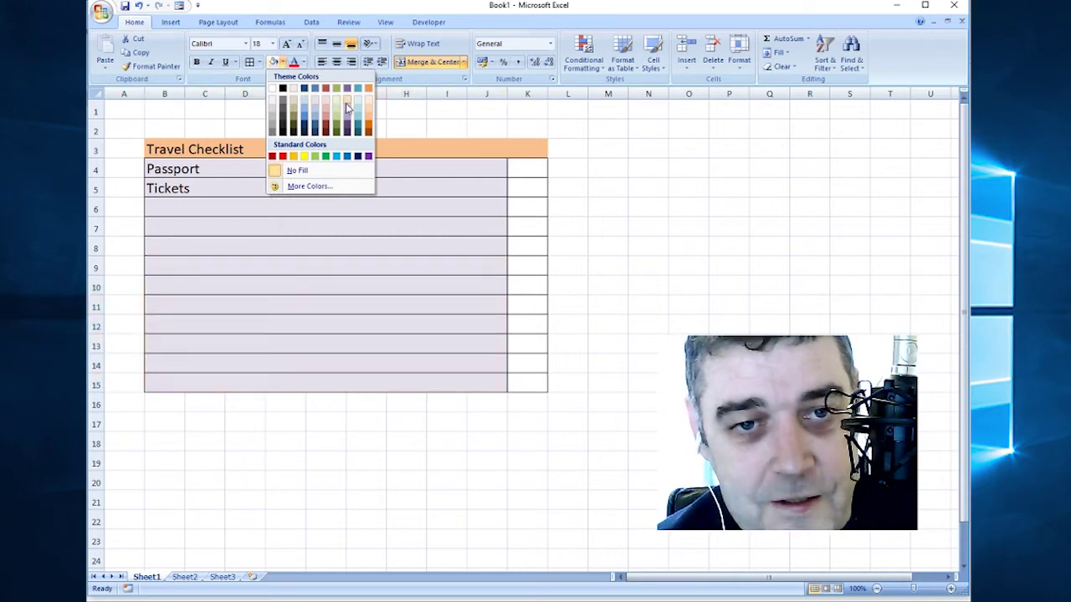
left_click(348, 109)
Step: Fill the tick column K4:K15 with a darker shade of purple than the item rows
left_click_drag(535, 159, 522, 385)
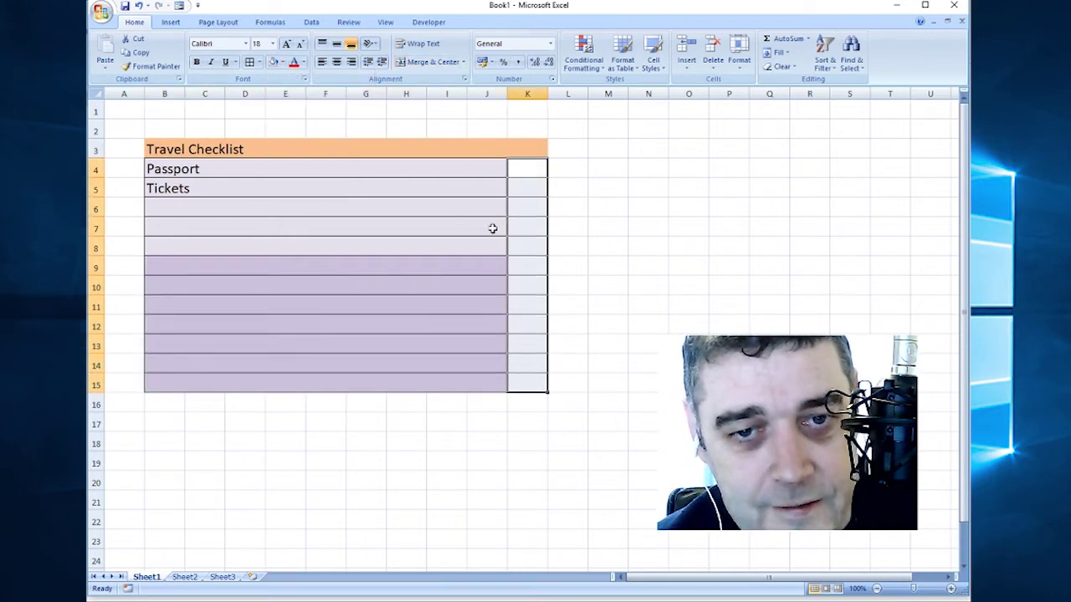
left_click(283, 63)
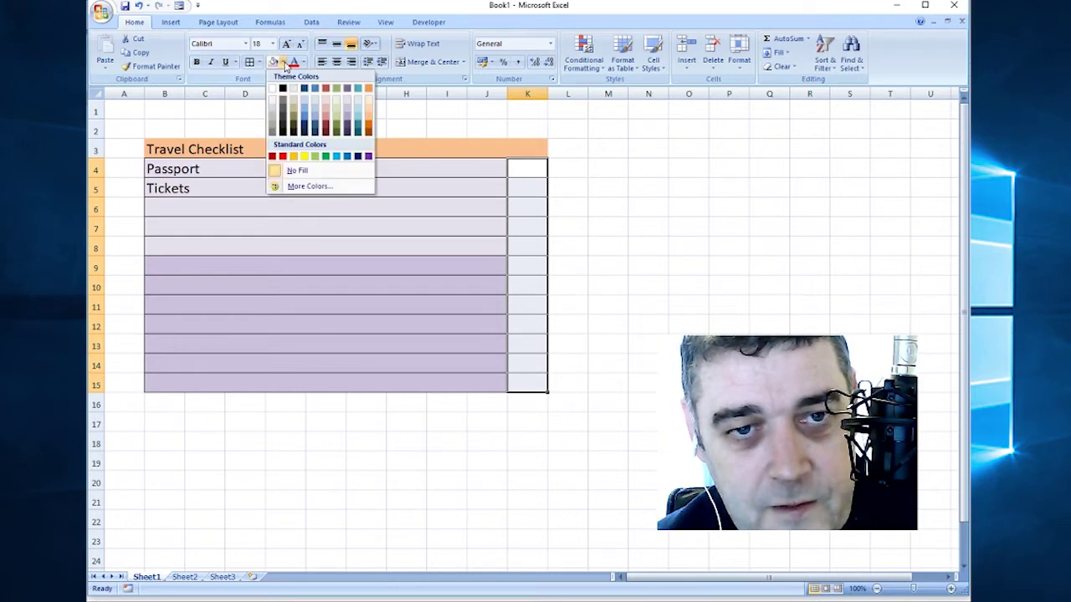
left_click(348, 122)
Step: Add "iPad" as the checklist item in row 6
left_click(357, 203)
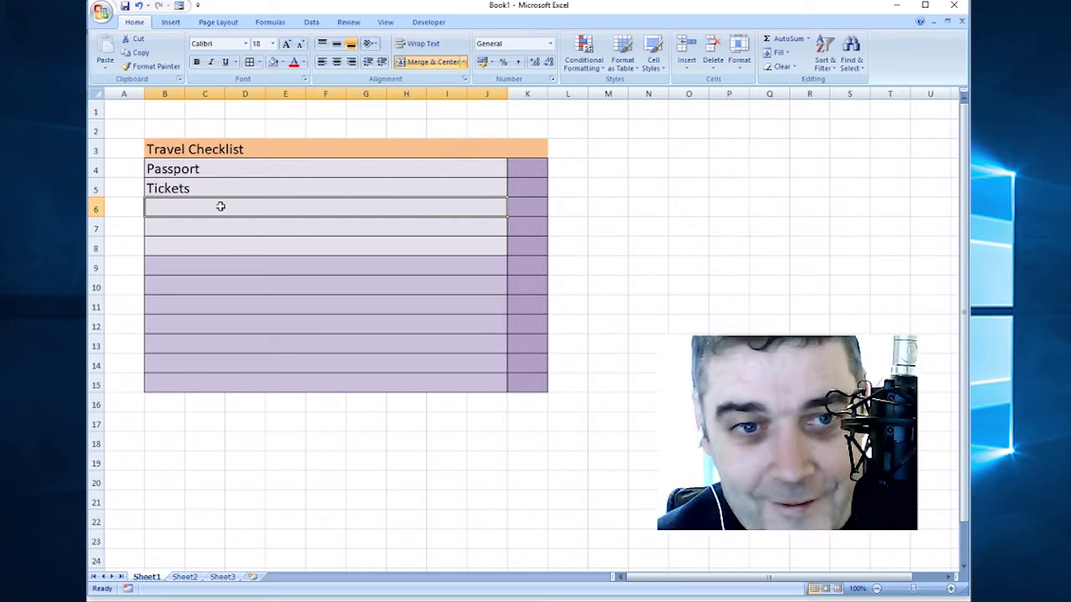
type("iPad")
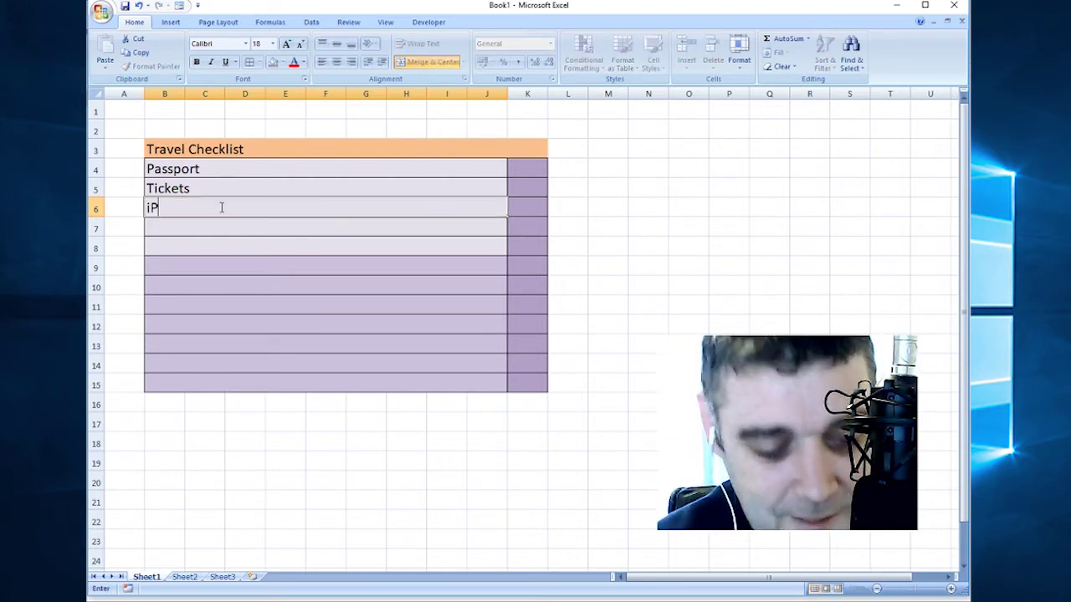
key("Return")
Step: Leave rows 7 and 8 empty and enter "Shoes" in row 9 and "Belt" in row 10
key("Return")
key("Return")
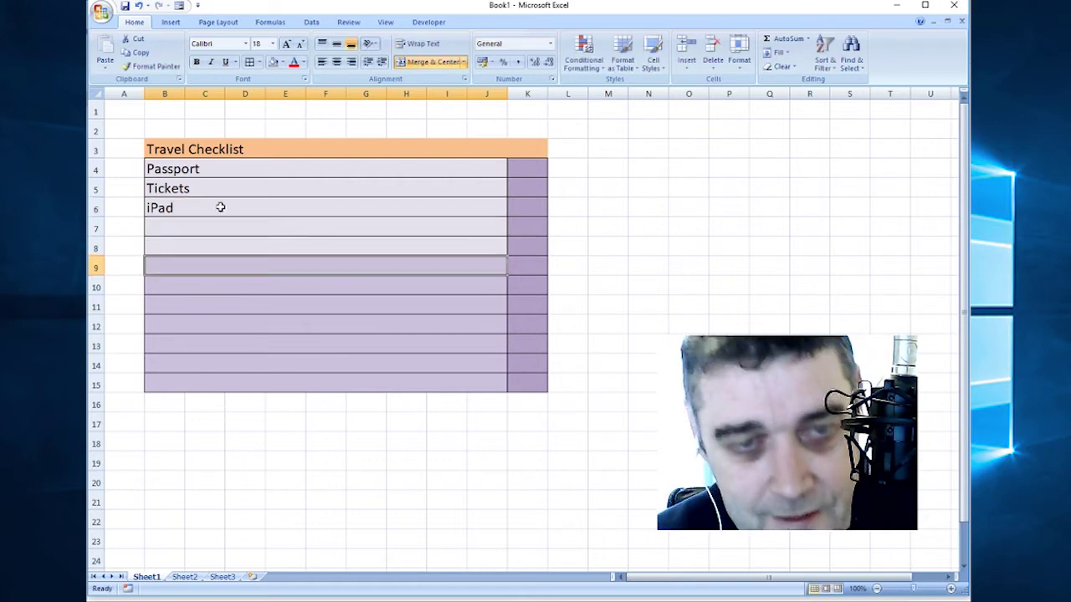
type("Shoes")
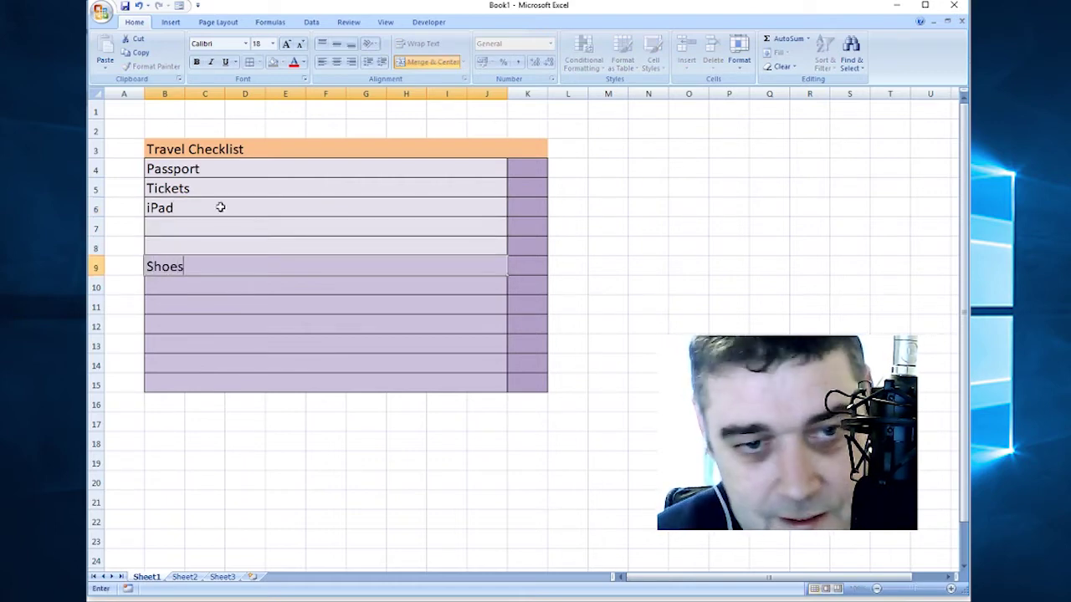
key("Return")
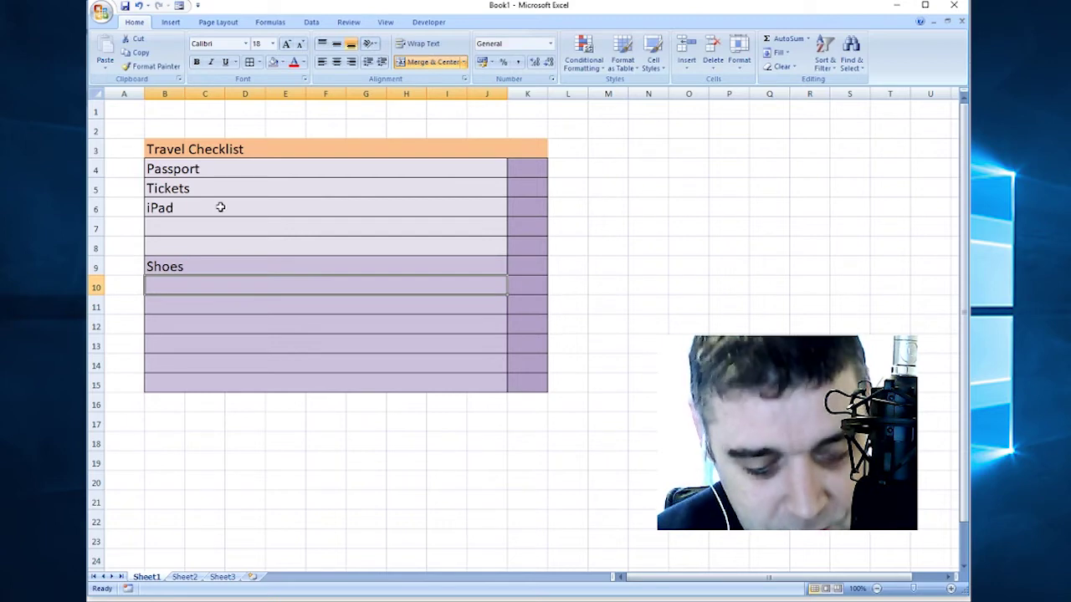
type("Belt")
key("Return")
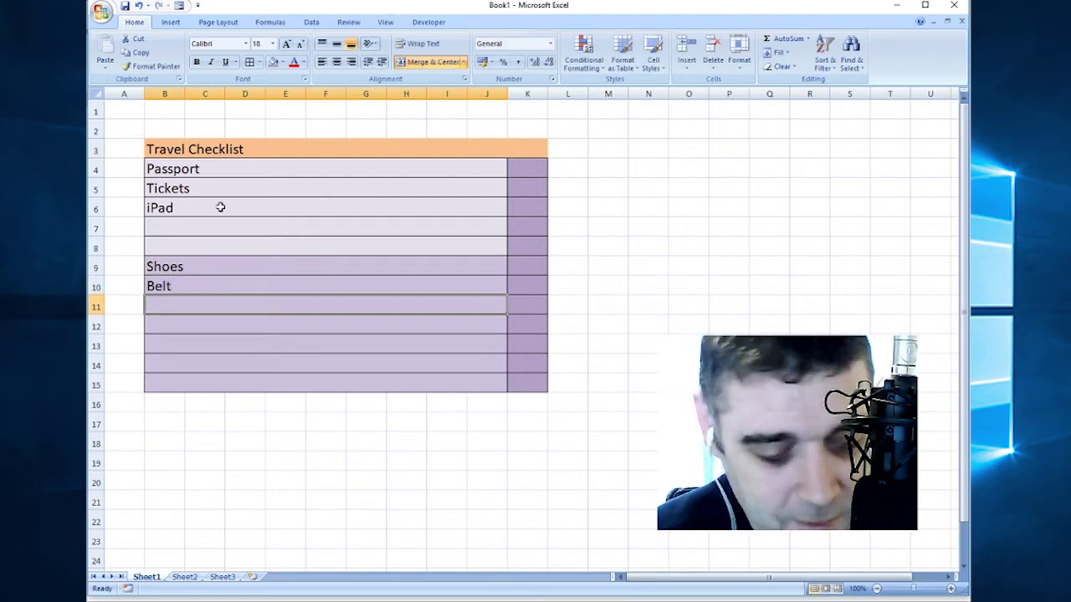
Step: Enter "Bla bla" as the checklist item in row 11
type("Bla")
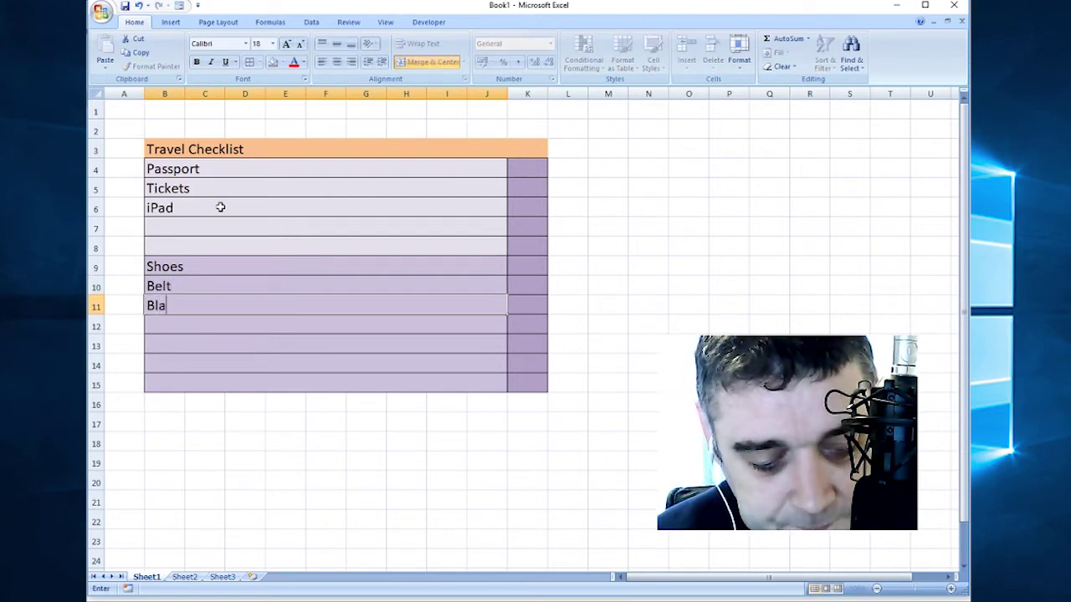
type(" bl")
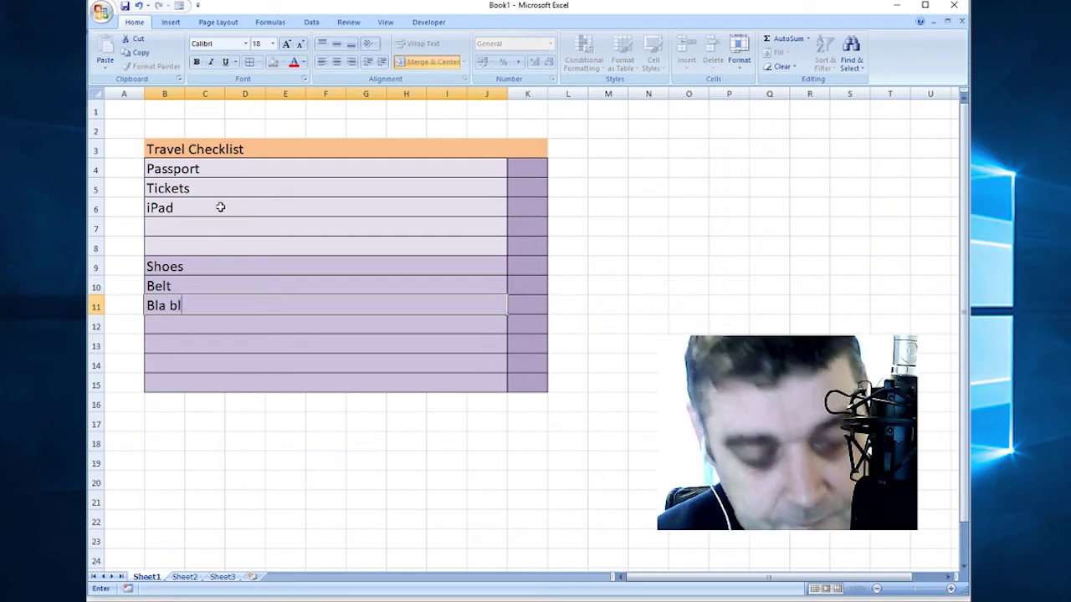
type("a")
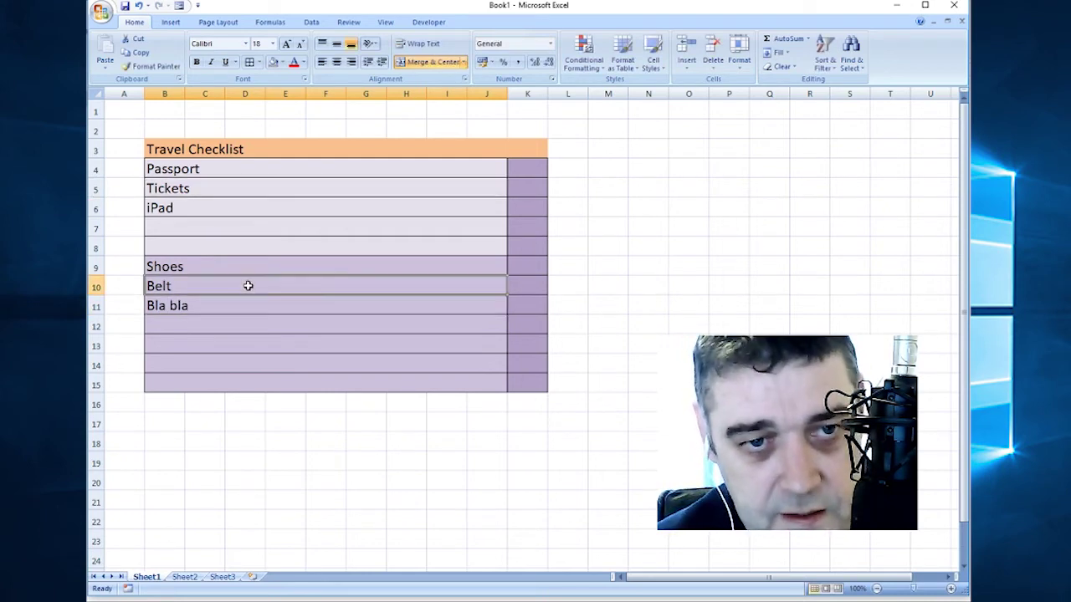
left_click(530, 169)
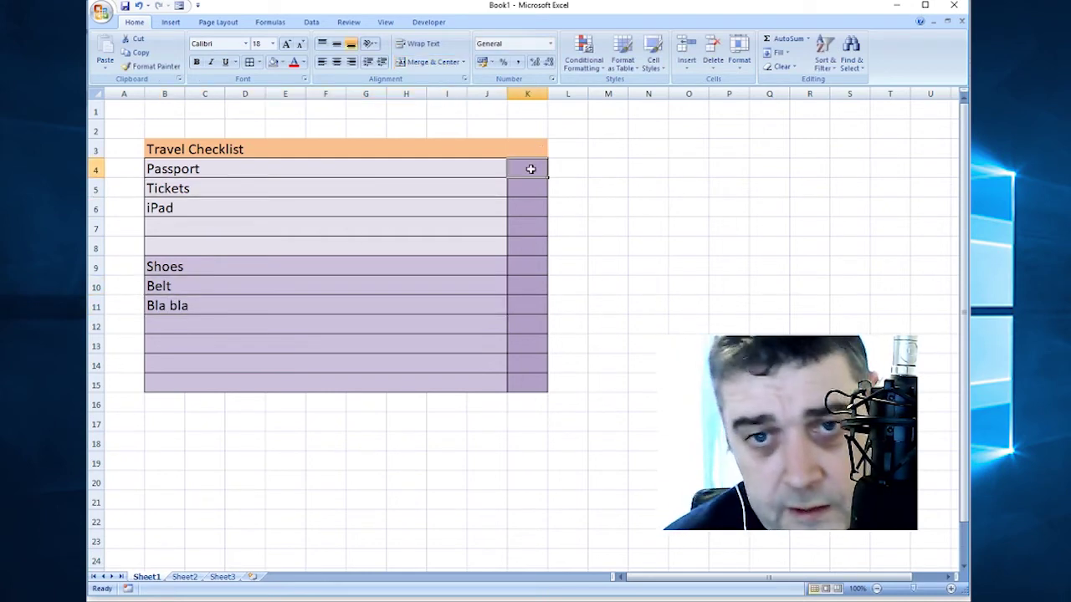
left_click(527, 187)
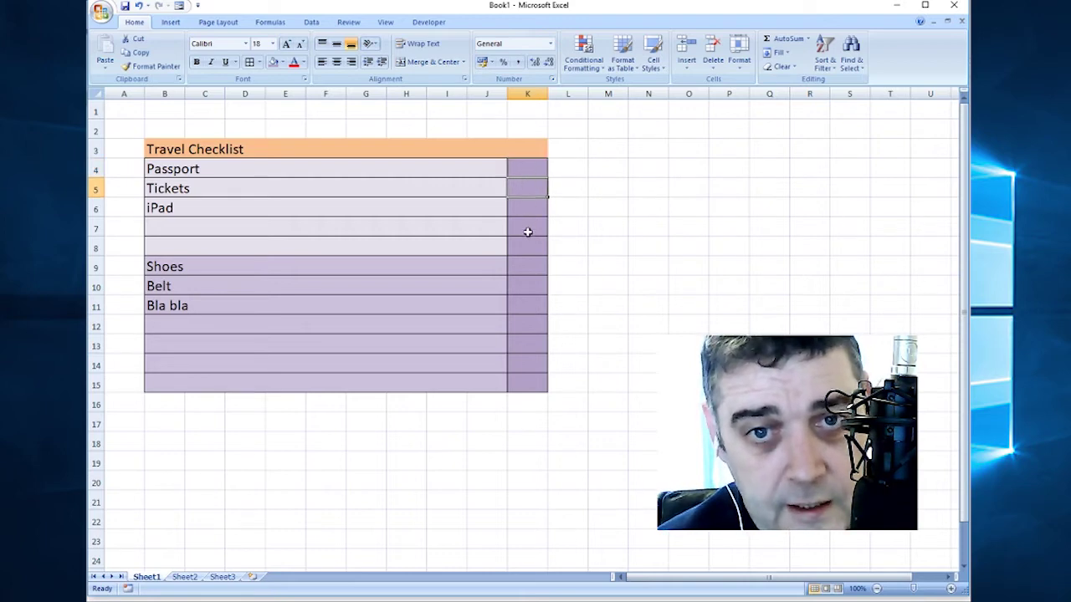
left_click(528, 232)
left_click(529, 270)
left_click(527, 326)
left_click(524, 368)
left_click(525, 382)
left_click(529, 164)
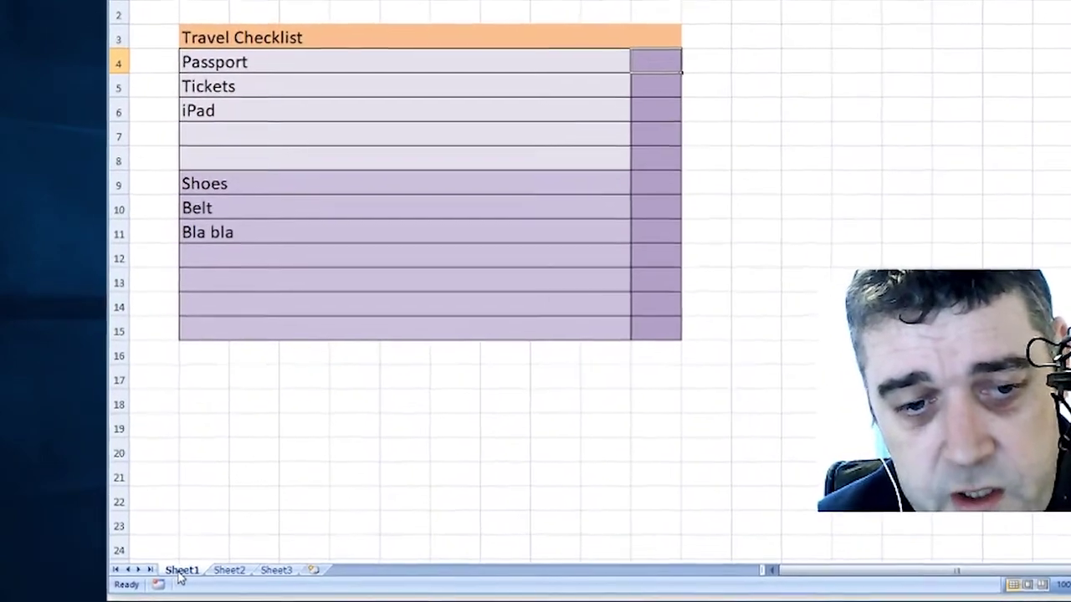
Step: Rename the Sheet1 worksheet as "Checklist"
right_click(163, 574)
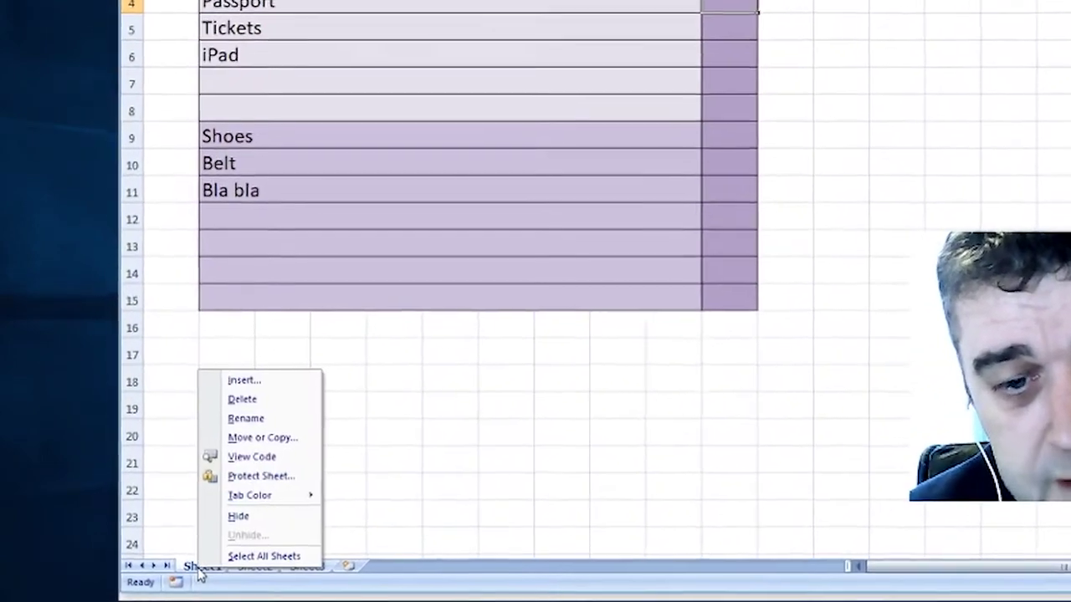
left_click(314, 385)
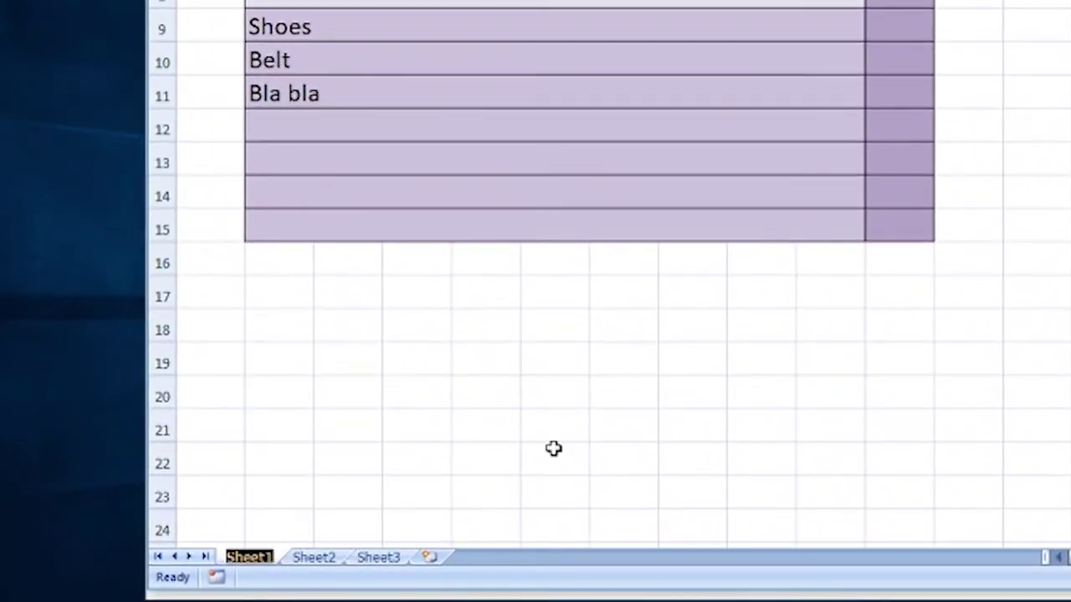
type("Ch")
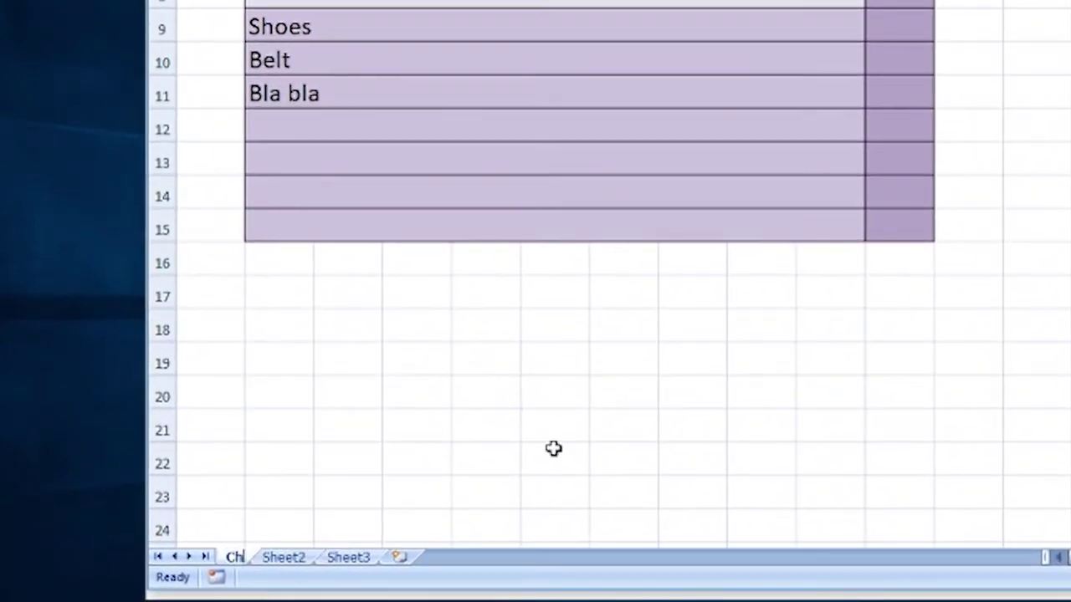
type("ecklist")
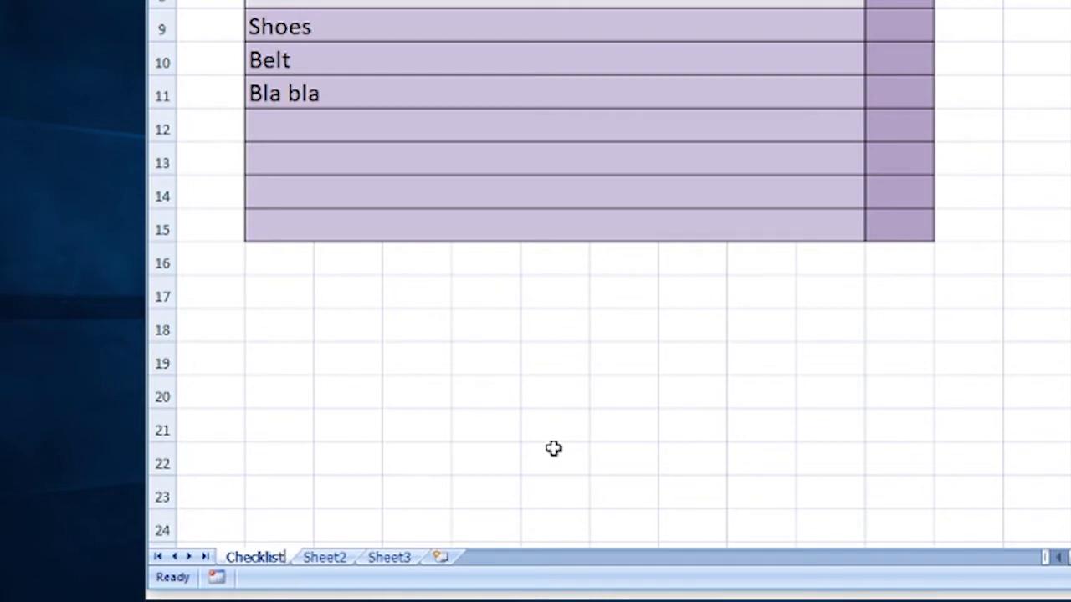
left_click(411, 417)
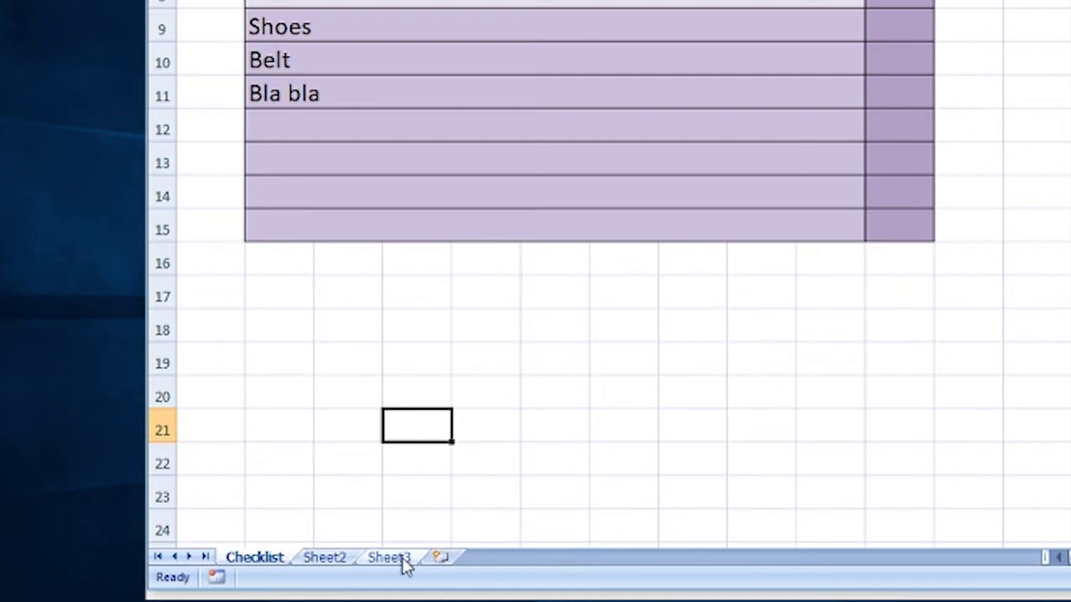
Step: On Sheet2, enter "Yes" in cell C3 and "No" in cell C4
left_click(332, 566)
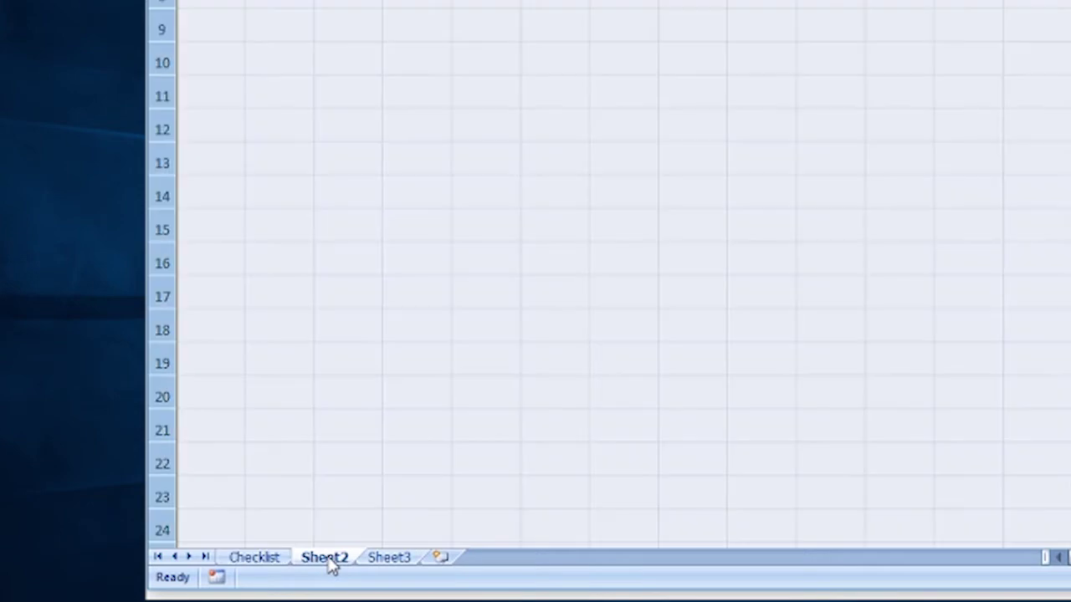
left_click(208, 158)
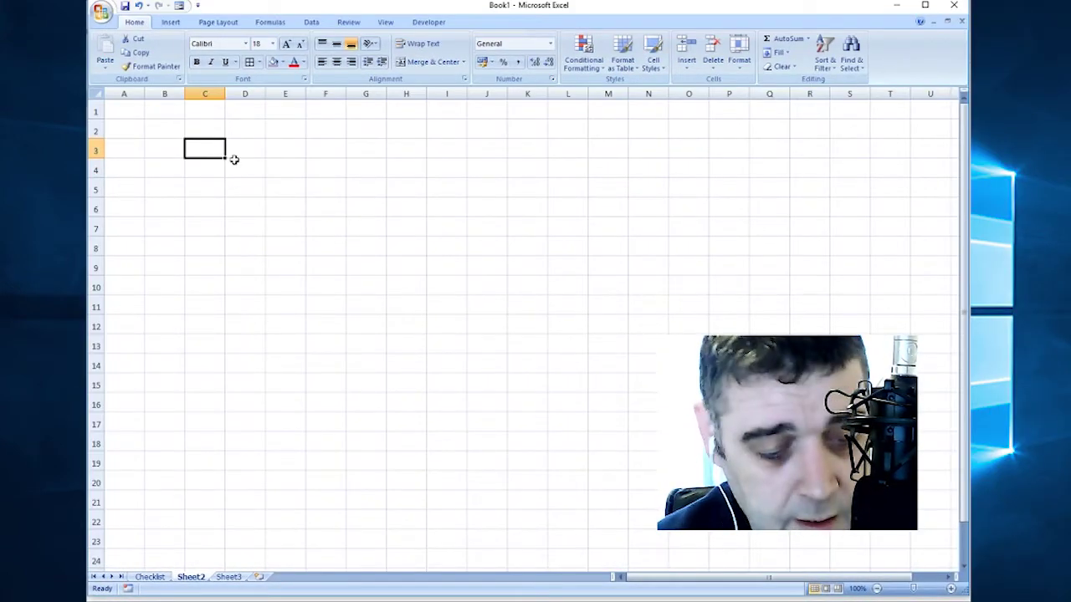
type("Yes")
key("Return")
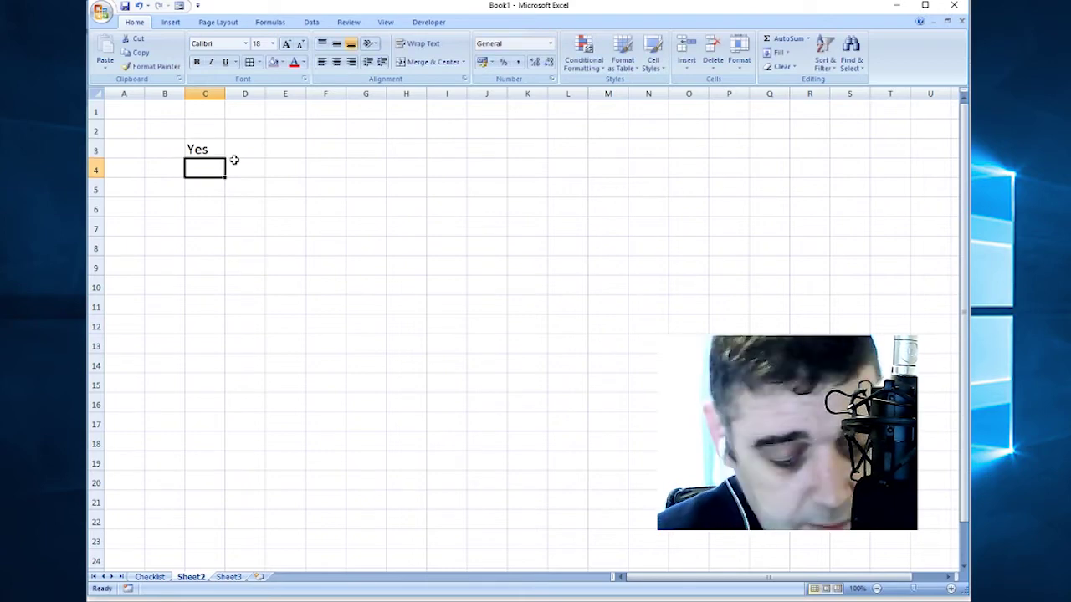
type("N")
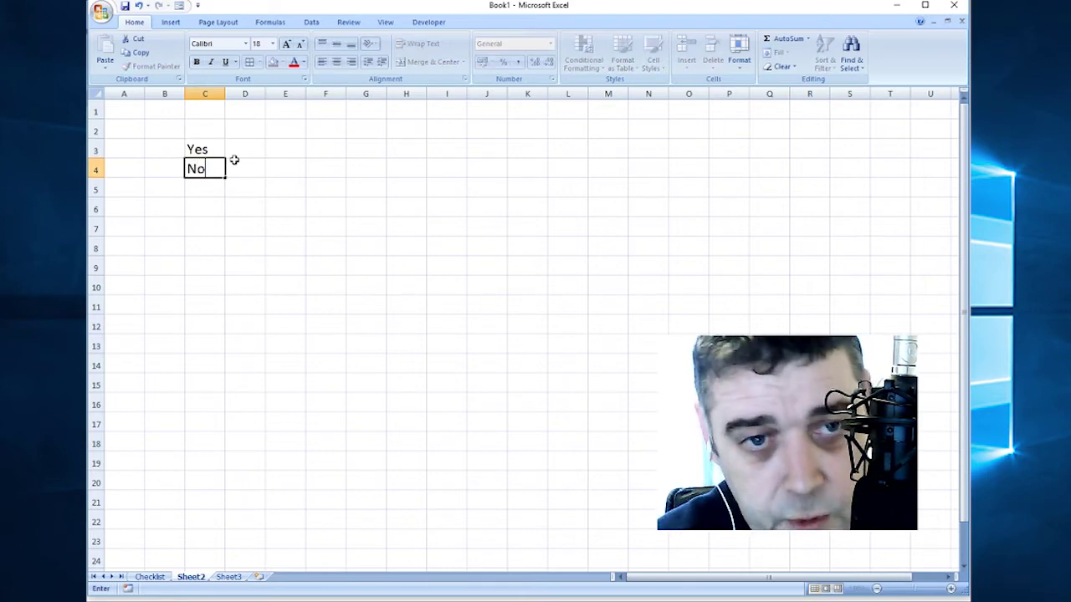
type("o")
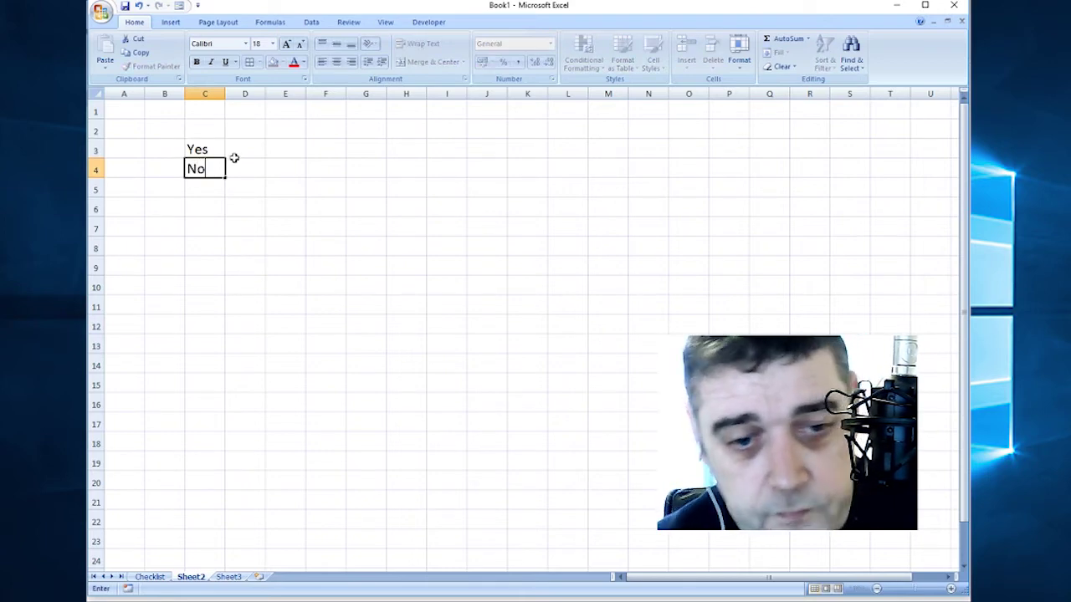
left_click(166, 579)
left_click(194, 579)
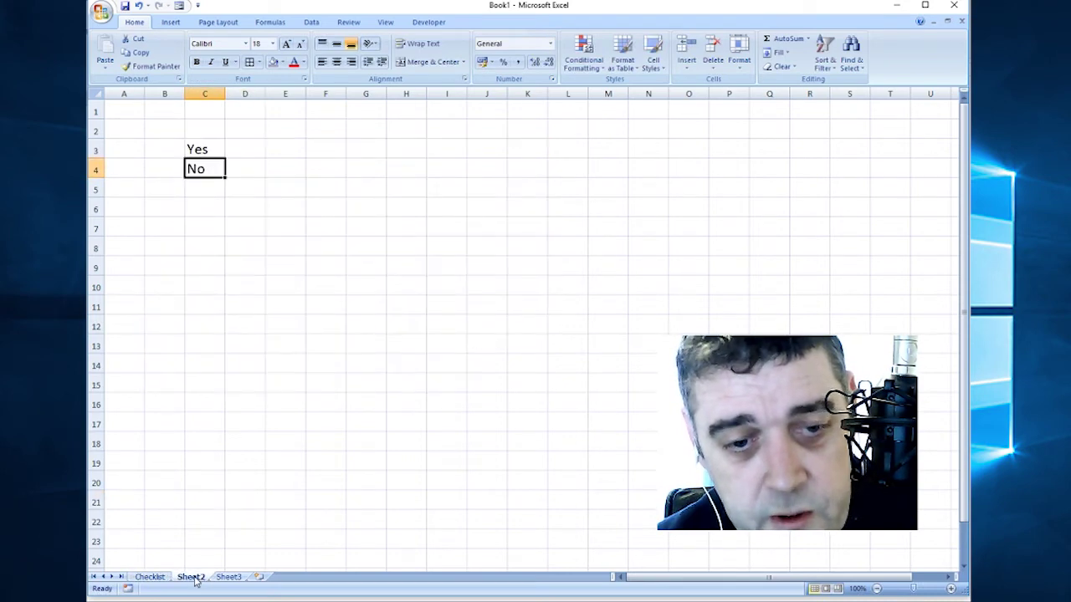
left_click(205, 144)
left_click(201, 173)
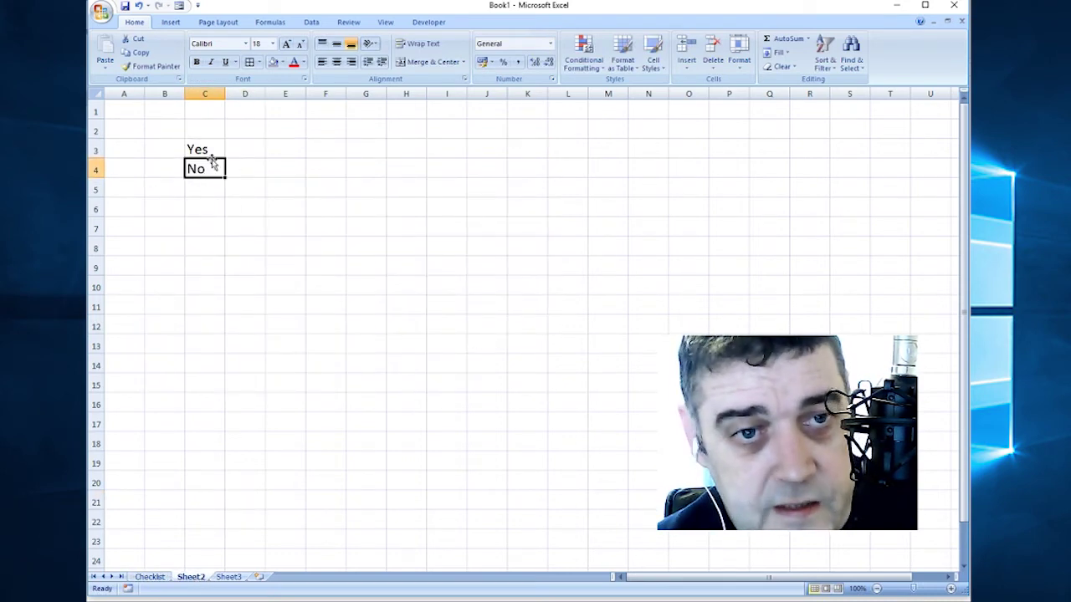
left_click(208, 149)
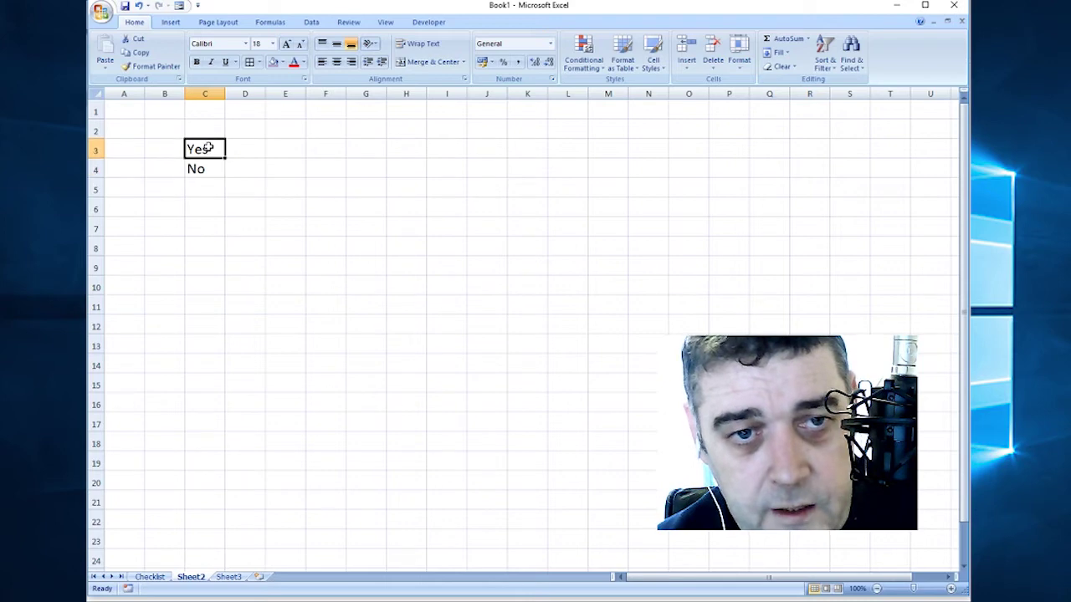
left_click(205, 170)
left_click(210, 152)
left_click(205, 168)
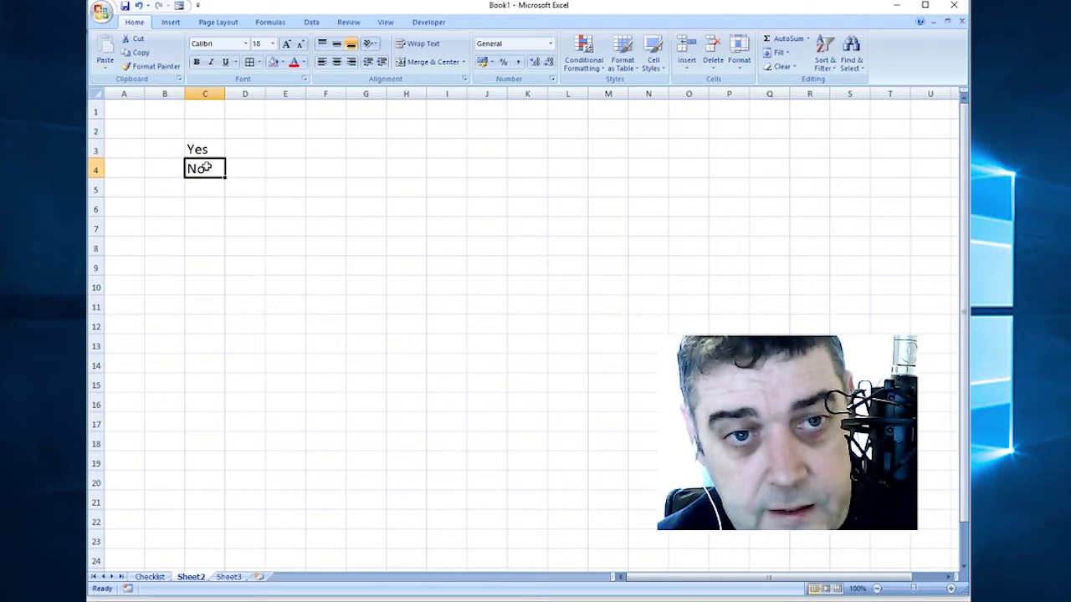
left_click(150, 577)
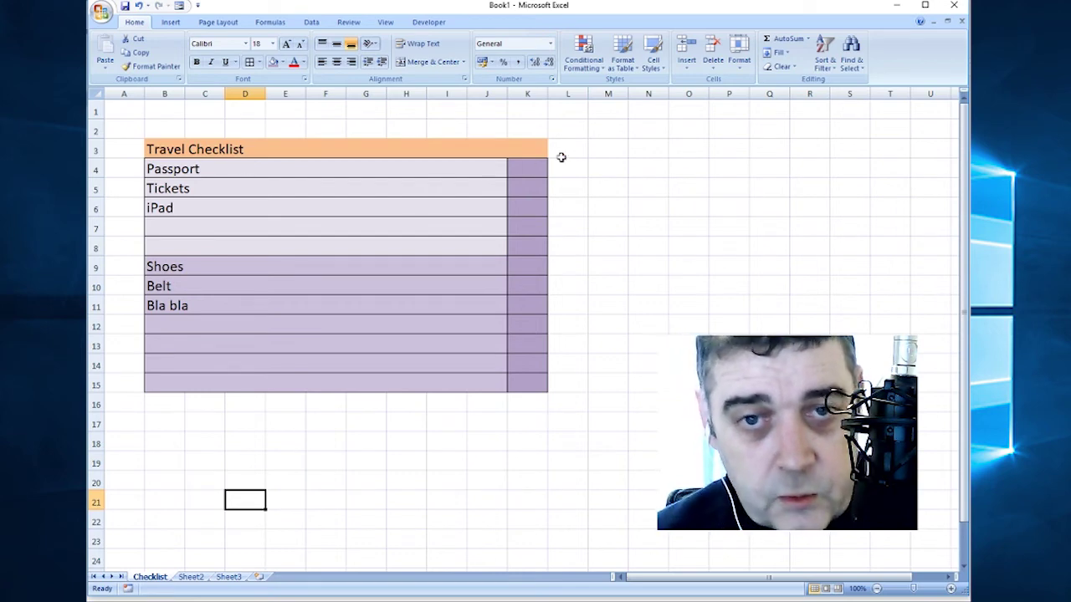
left_click(530, 168)
left_click(529, 189)
left_click(529, 210)
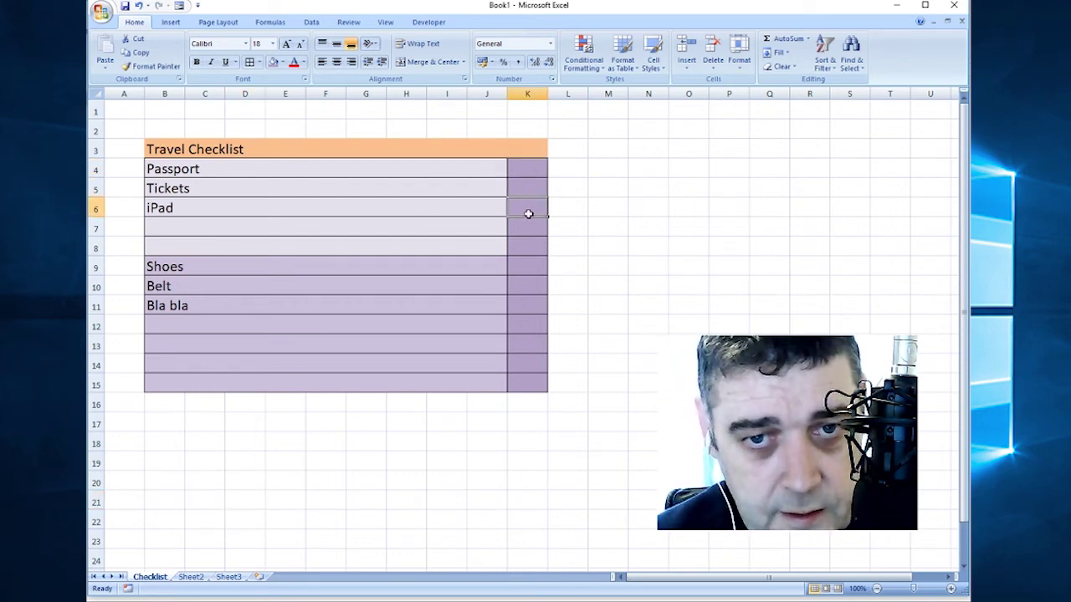
left_click(529, 227)
left_click(527, 167)
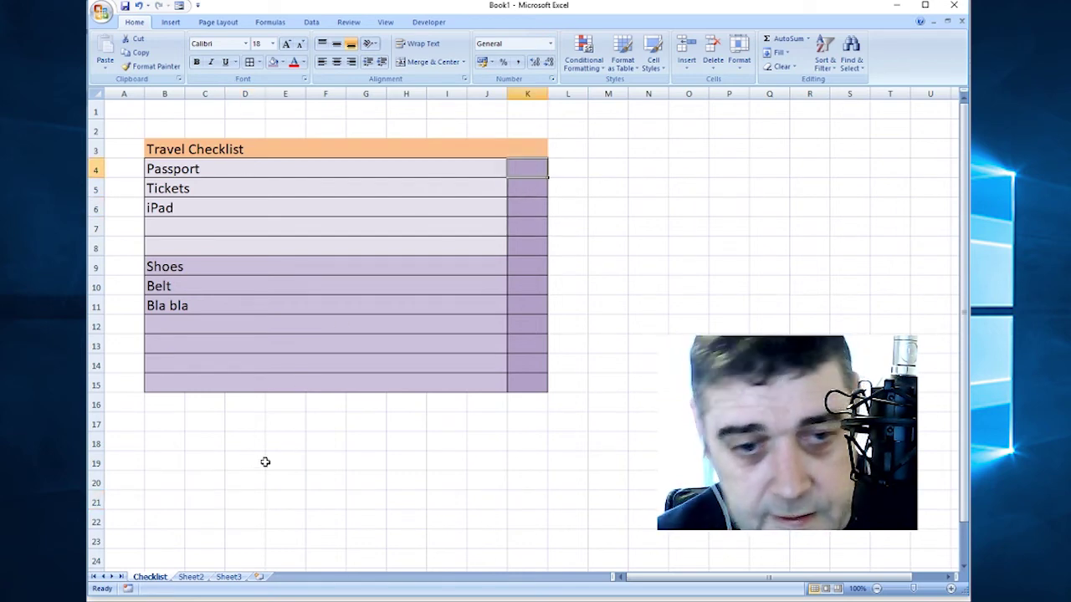
Step: Define the name "yesorno" with Workbook scope for the Yes and No cells C3:C4 on Sheet2
left_click(199, 577)
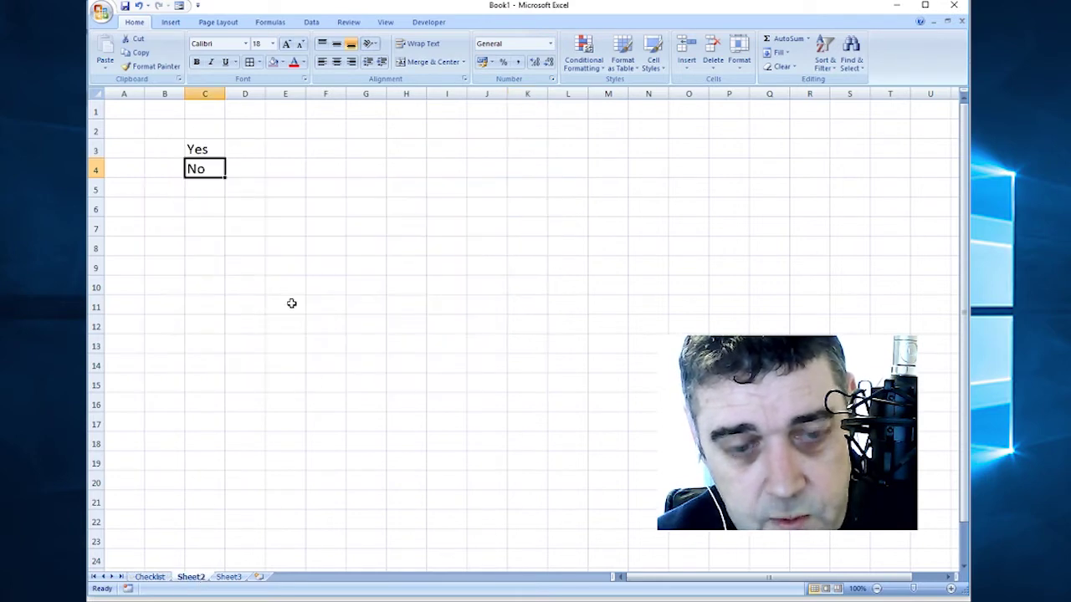
left_click(210, 145)
left_click_drag(210, 145, 208, 168)
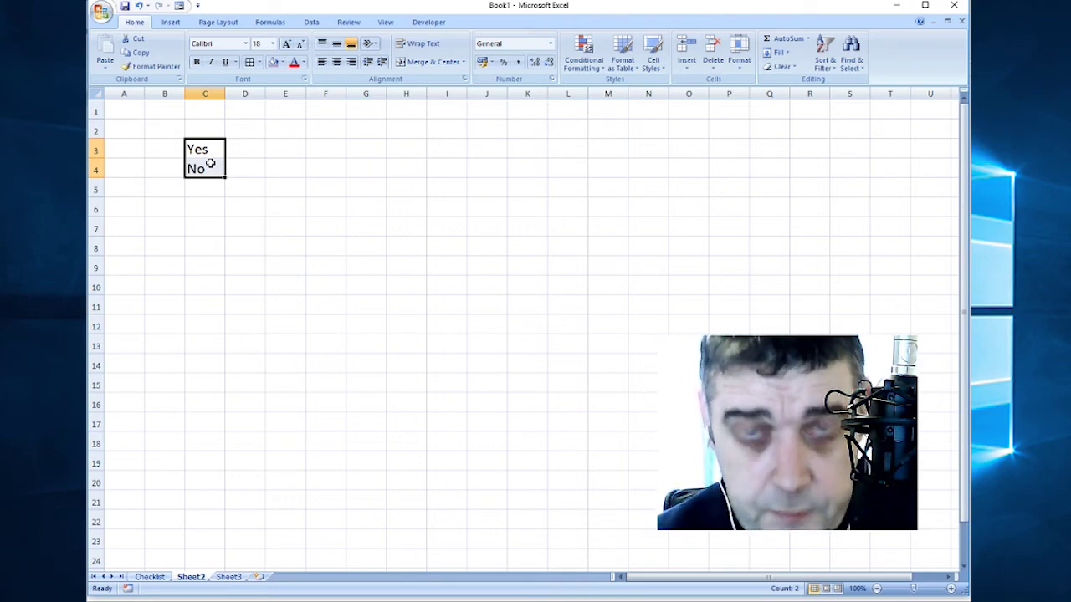
right_click(199, 153)
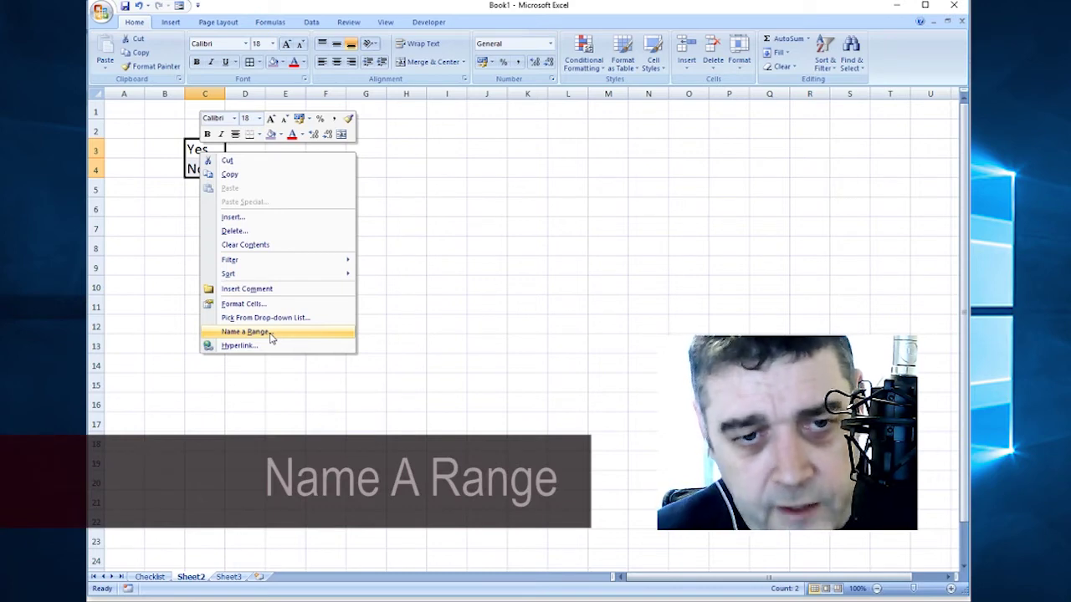
left_click(270, 334)
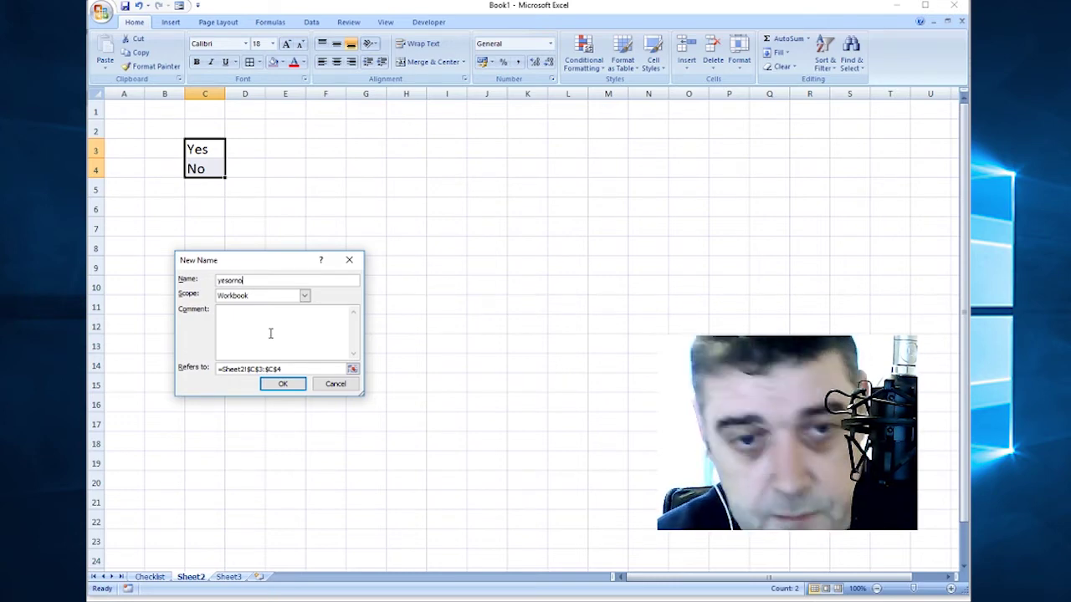
left_click(281, 385)
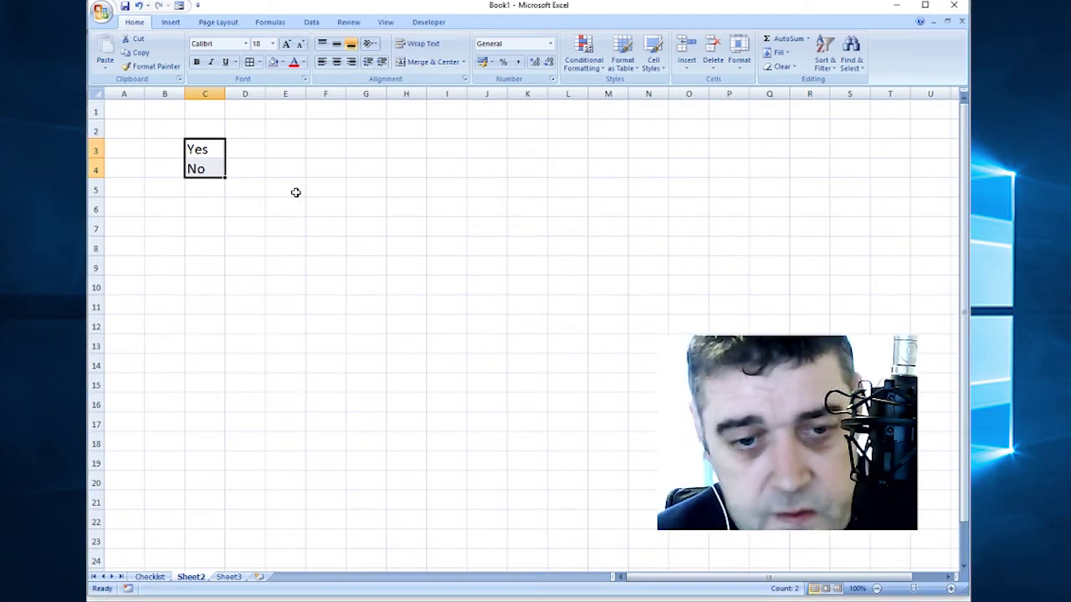
Step: On the Checklist sheet, start a data validation rule for cell K4 that allows a List
left_click(150, 576)
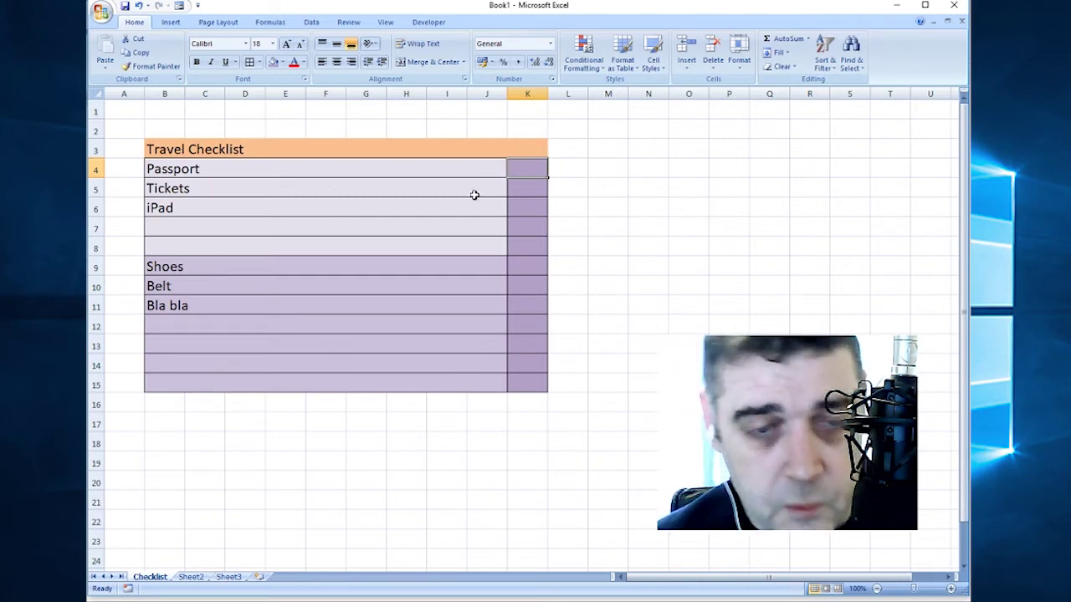
left_click(526, 192)
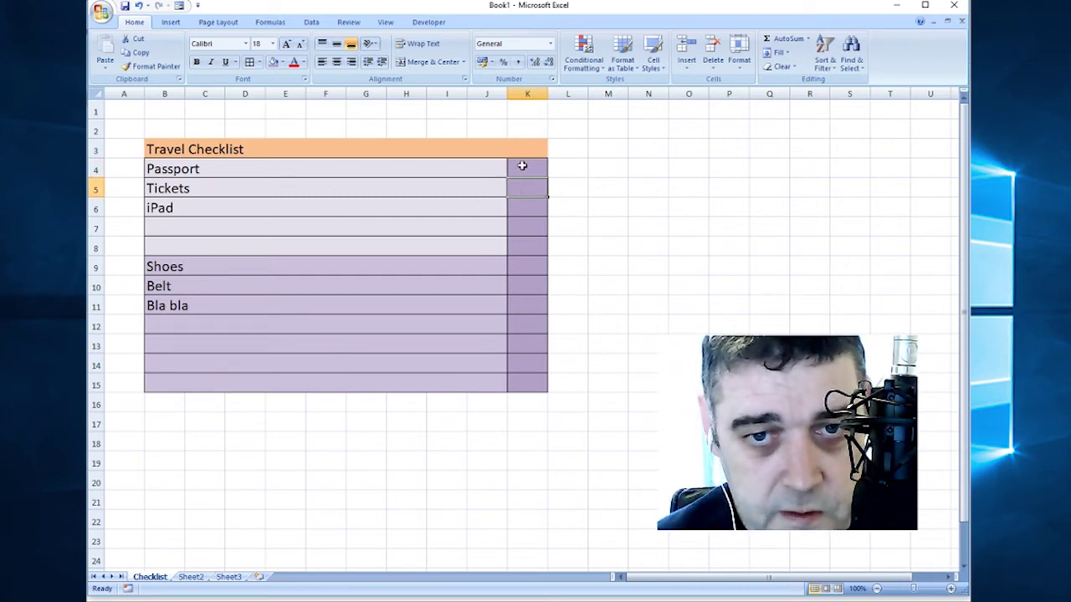
left_click(523, 170)
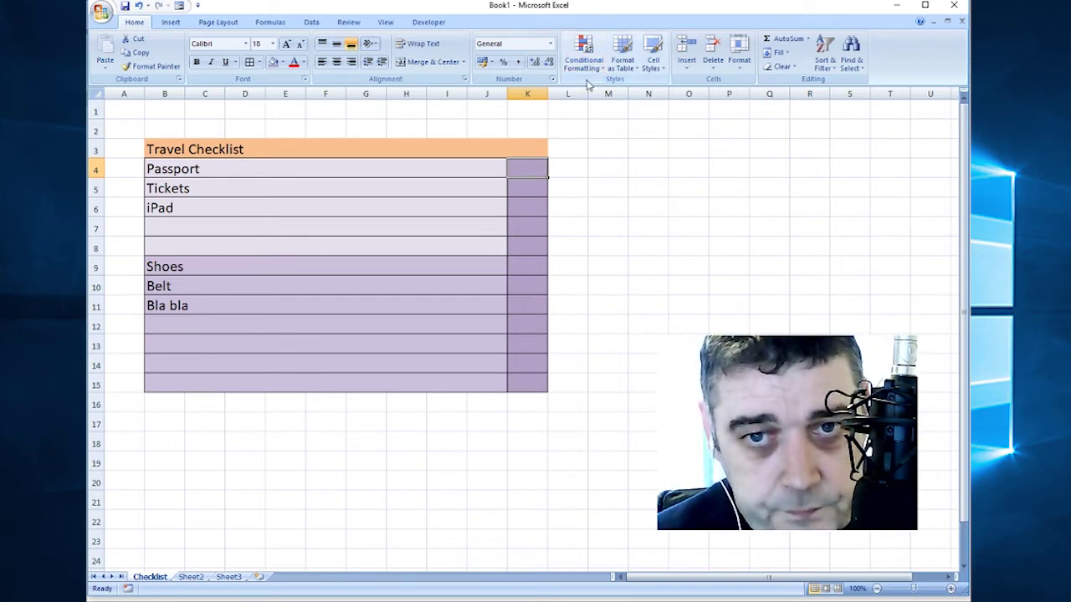
left_click(311, 23)
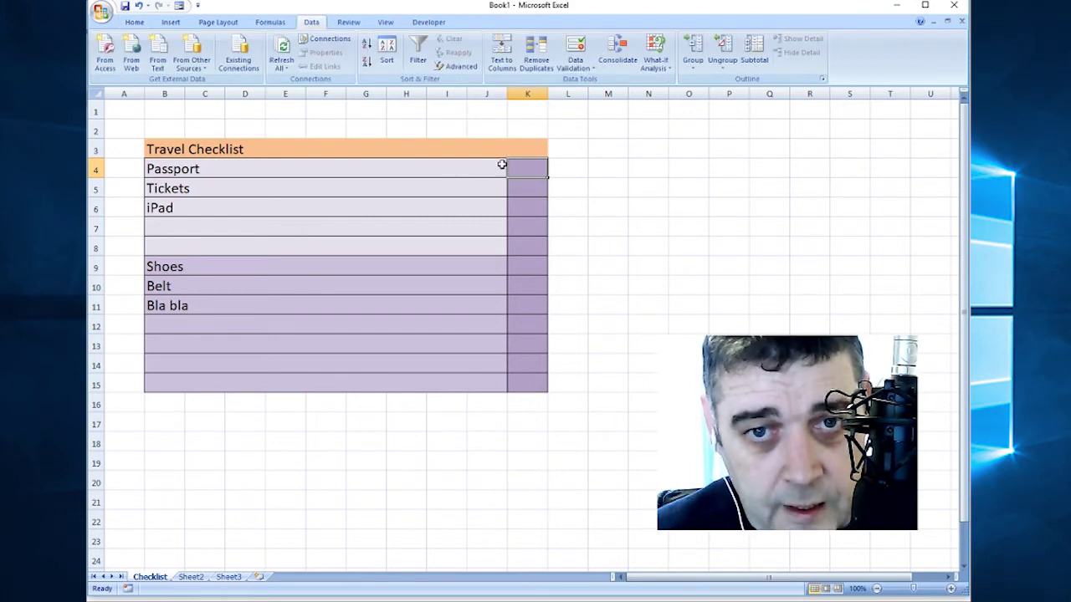
left_click(589, 69)
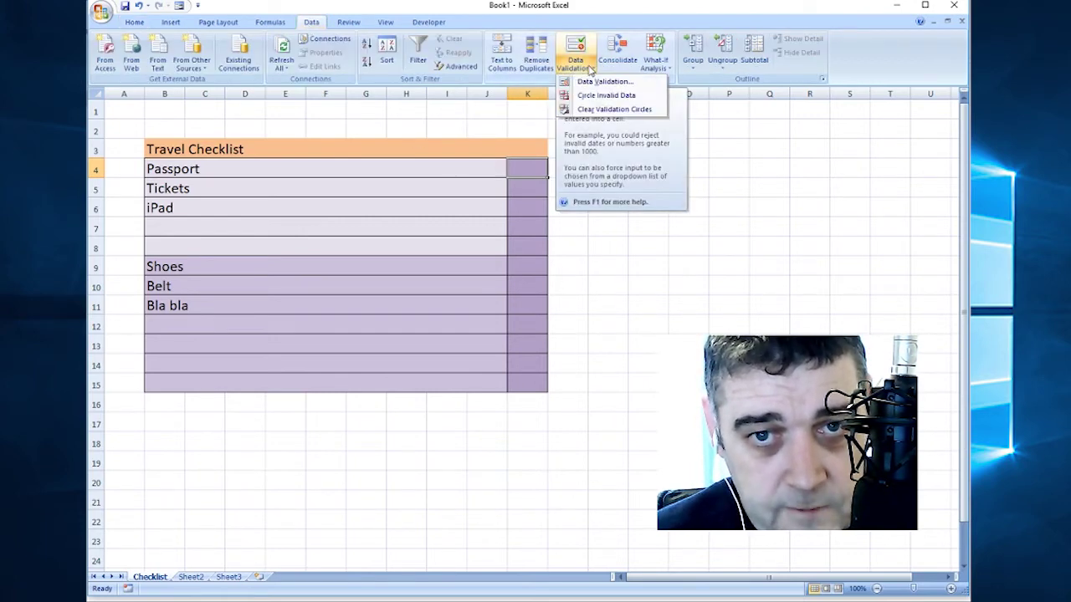
left_click(599, 81)
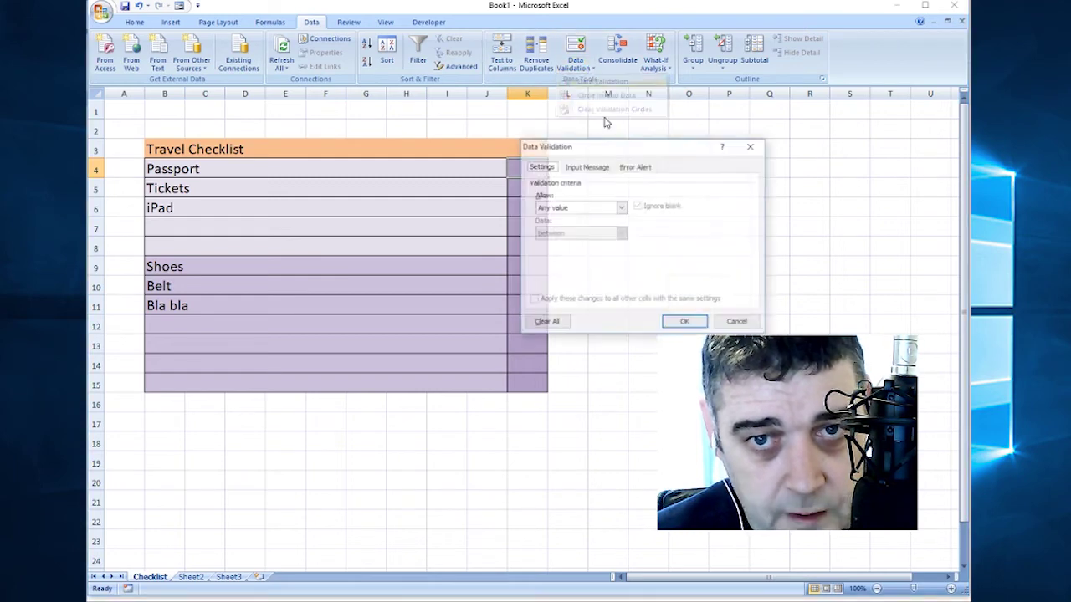
left_click_drag(586, 153, 385, 164)
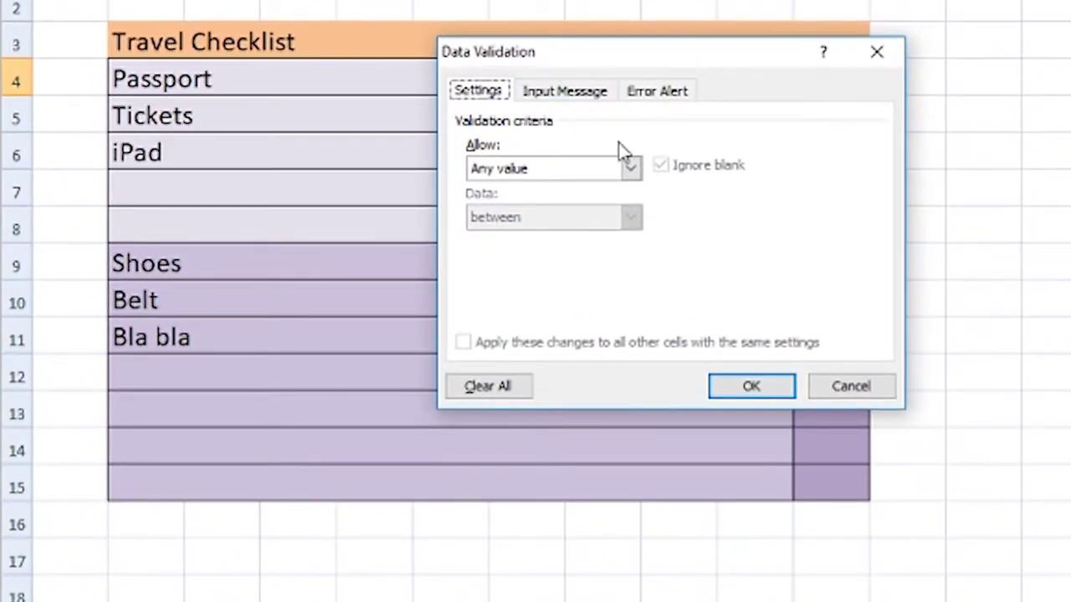
left_click(632, 171)
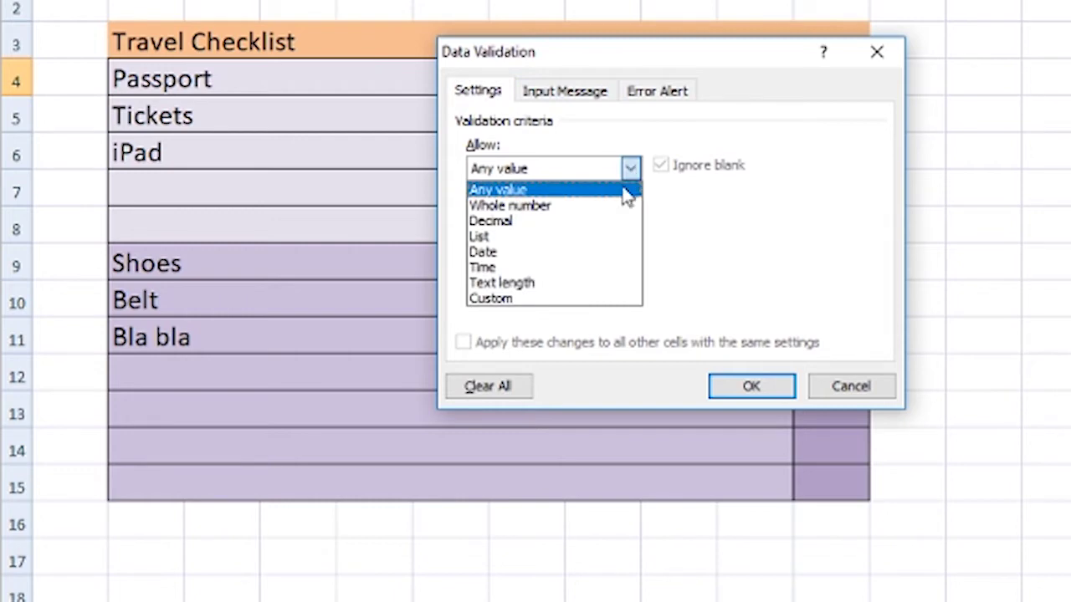
left_click(591, 239)
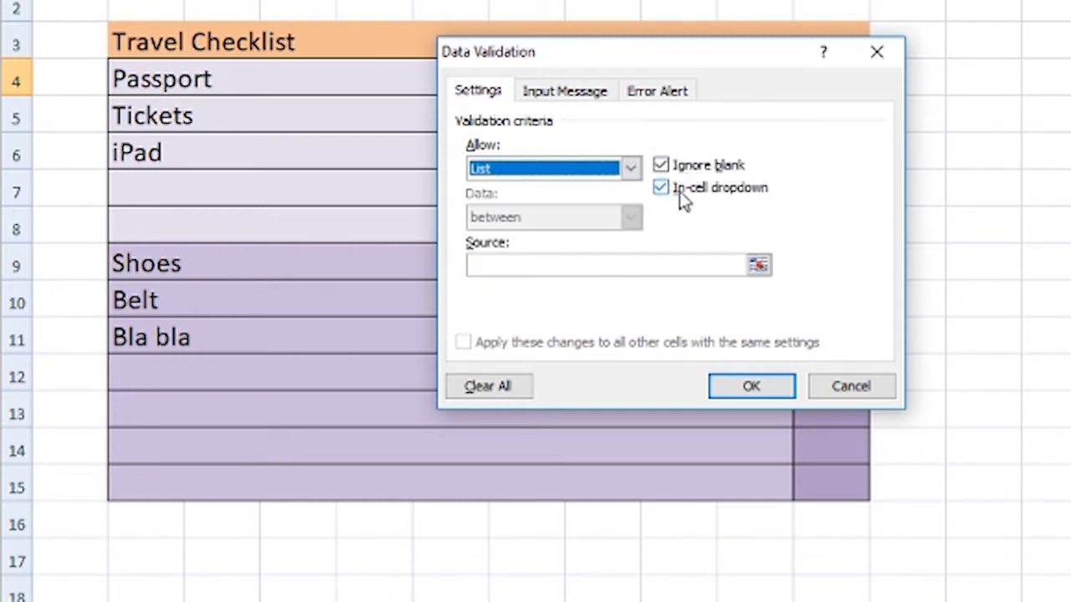
Step: Set the list source to the named range =yesorno and apply the validation to cell K4
left_click(527, 267)
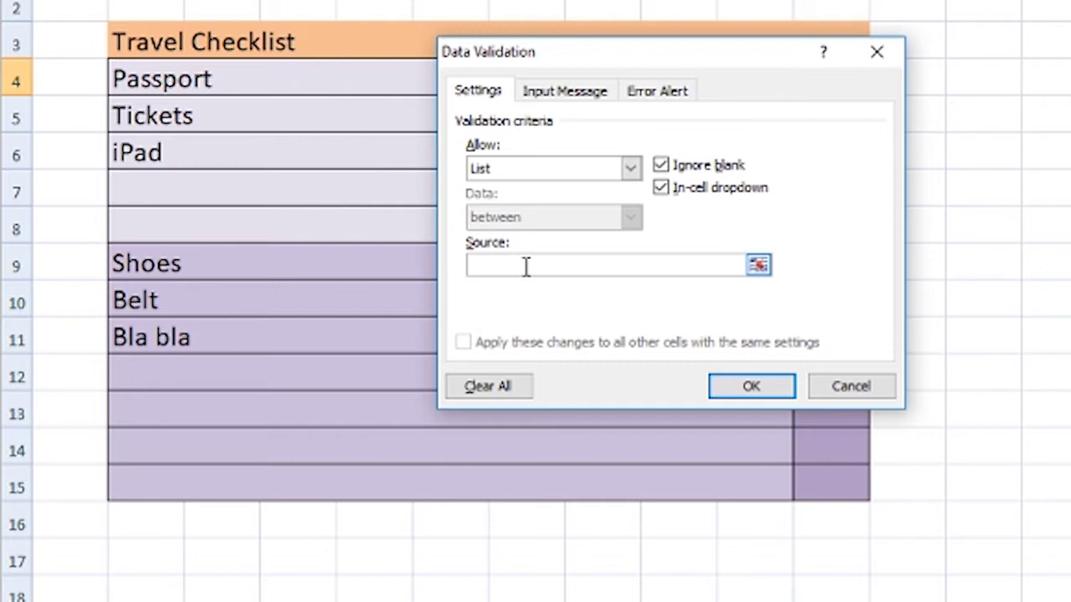
type("=")
key("F3")
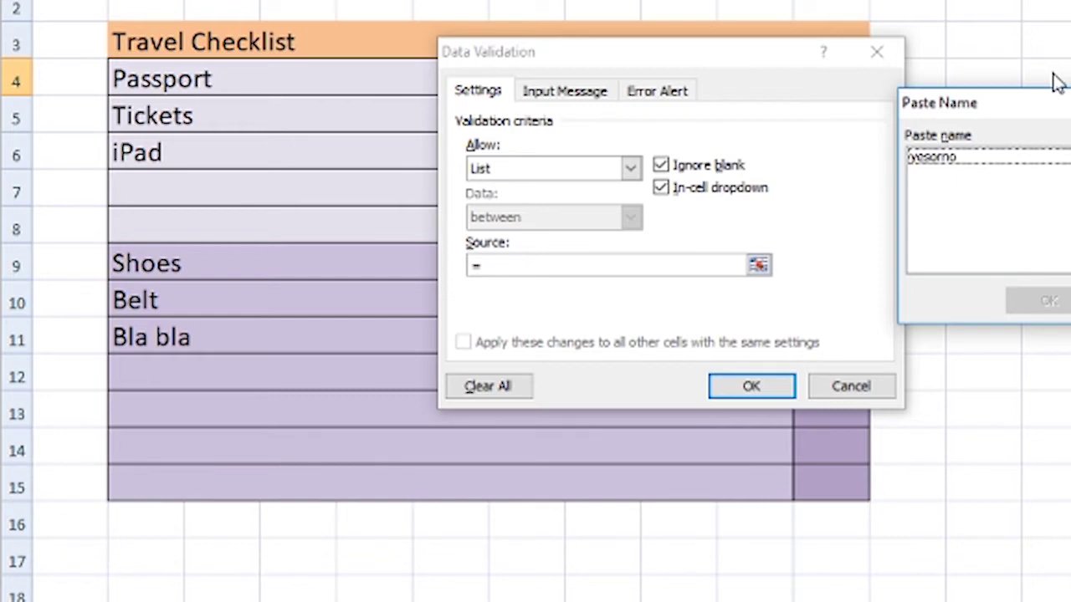
left_click_drag(1023, 108, 783, 125)
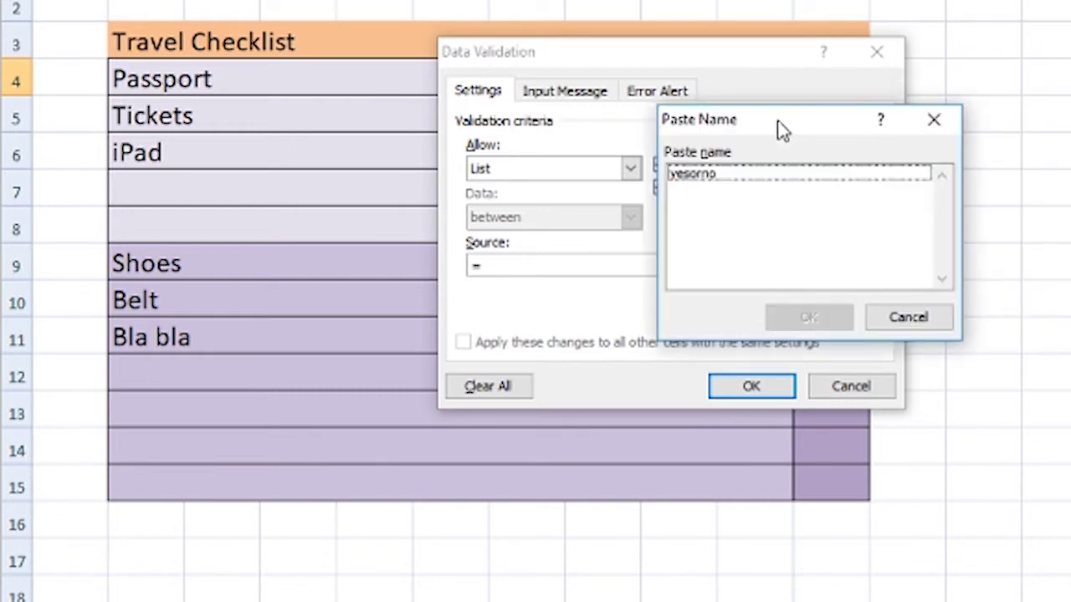
left_click(709, 177)
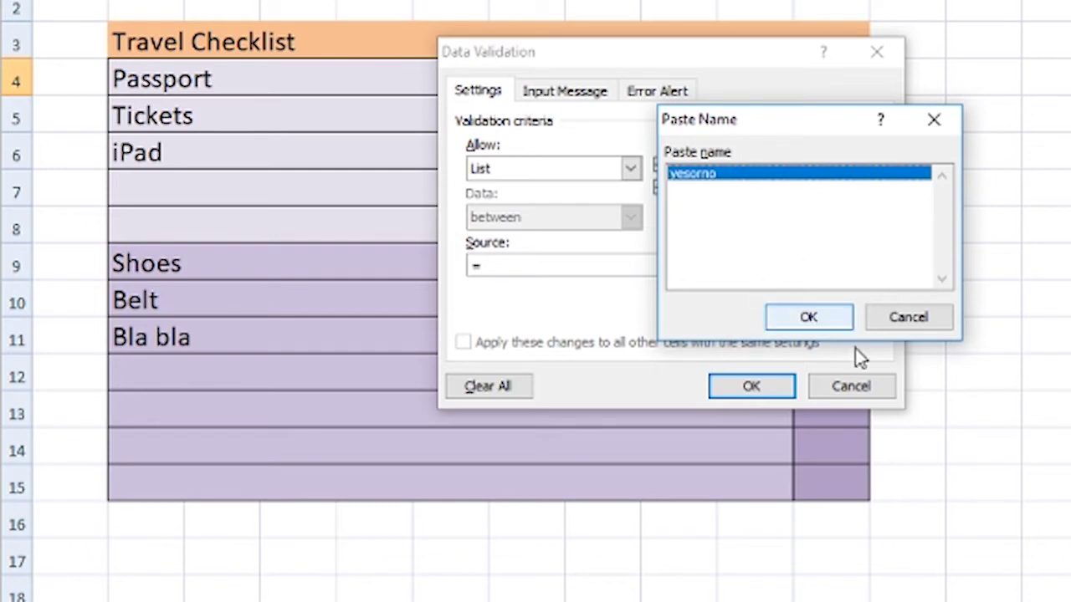
left_click(812, 322)
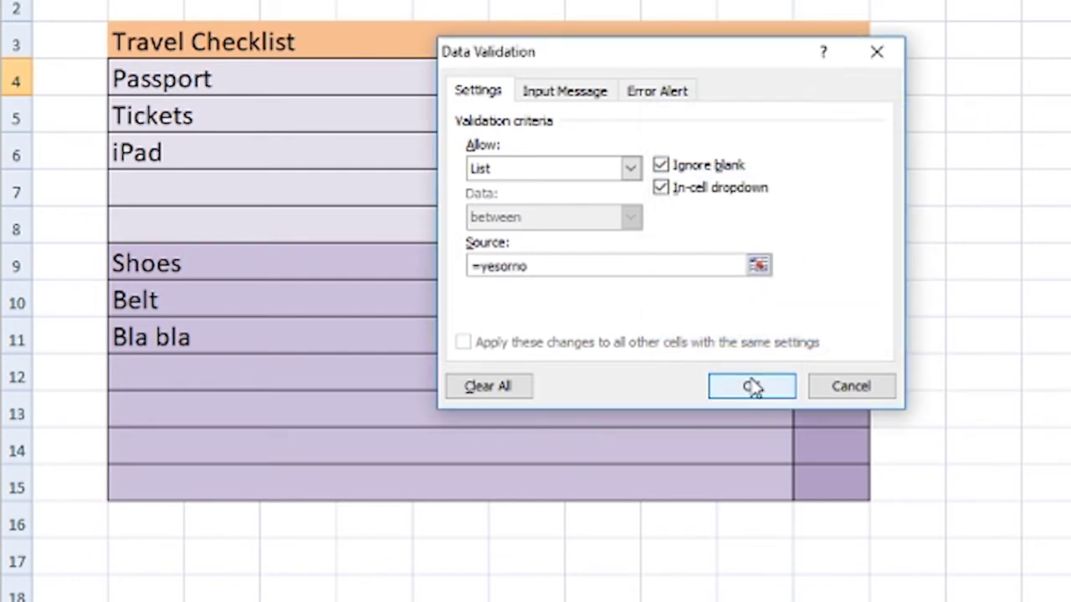
left_click(746, 388)
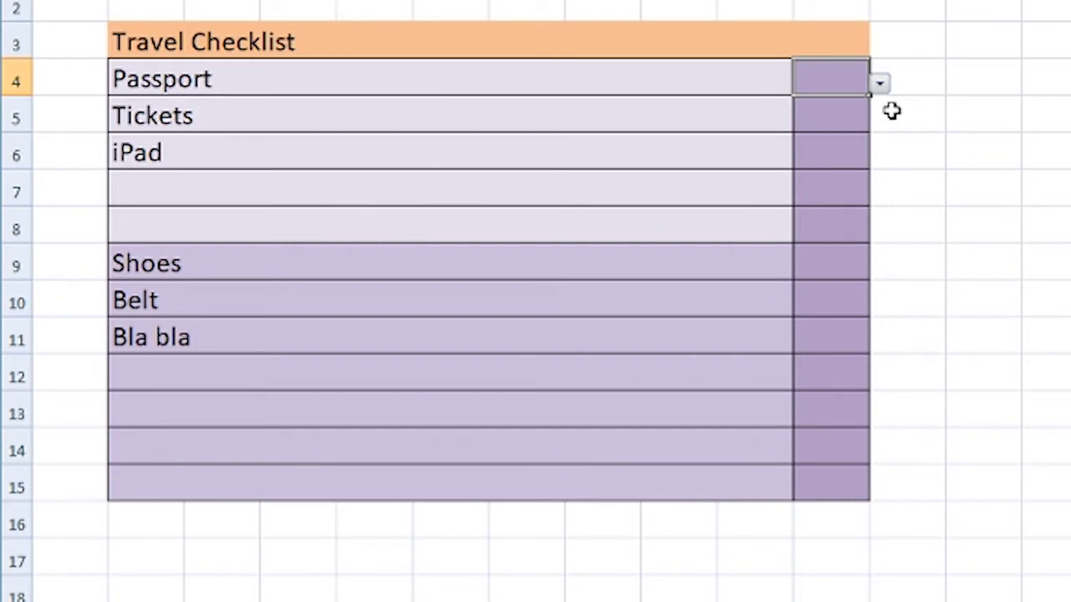
Step: Try the drop-down in the Passport row's cell K4, choosing Yes and finally No
left_click(880, 85)
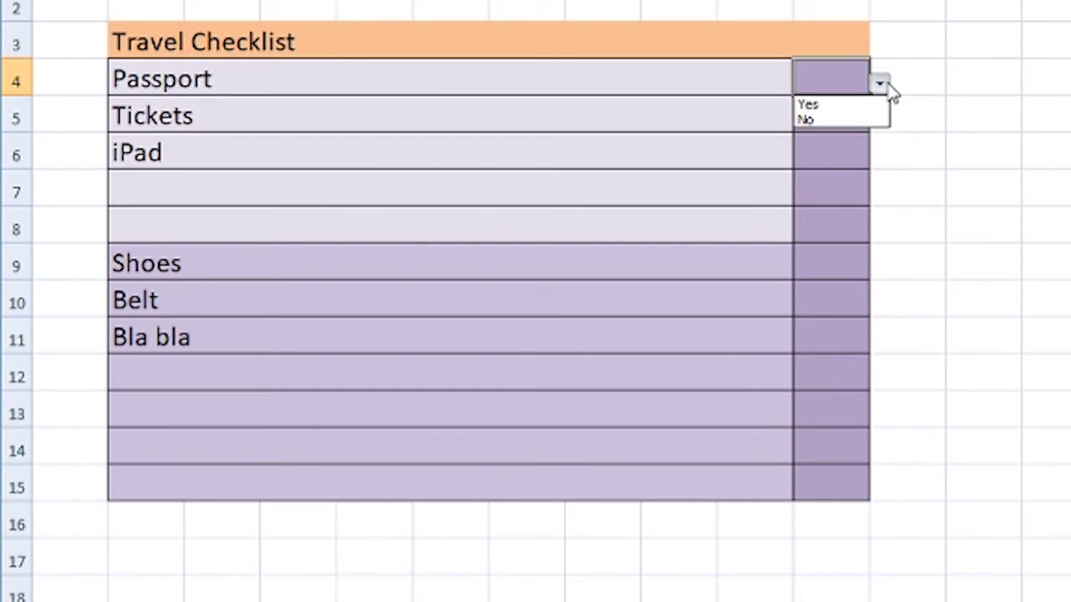
left_click(917, 81)
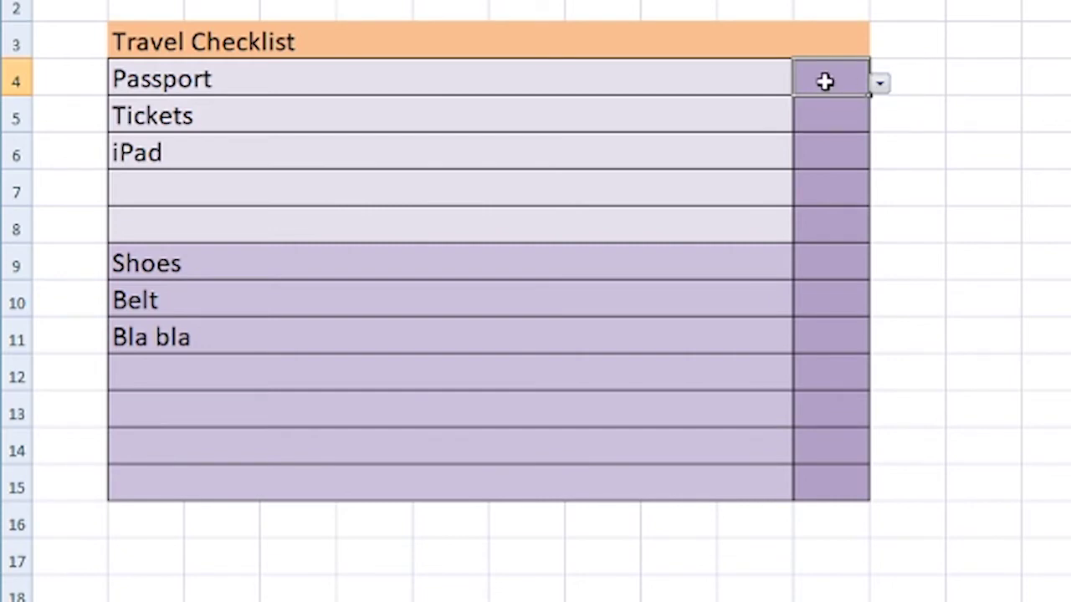
left_click(883, 87)
left_click(867, 103)
left_click(880, 83)
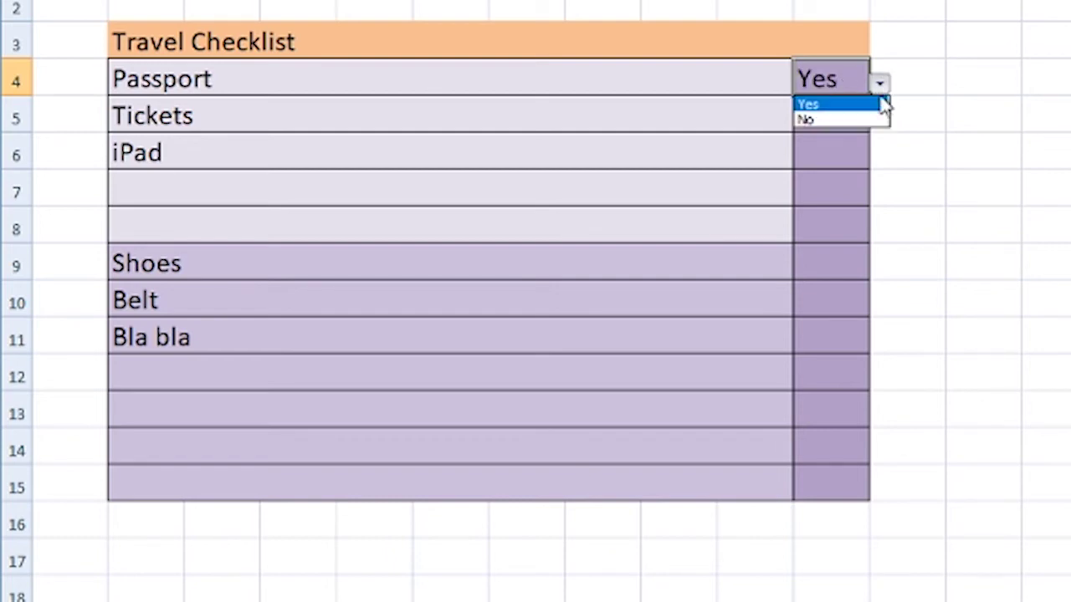
left_click(870, 120)
Step: Fill cell K4 with its drop-down down the tick column through K15
left_click(833, 115)
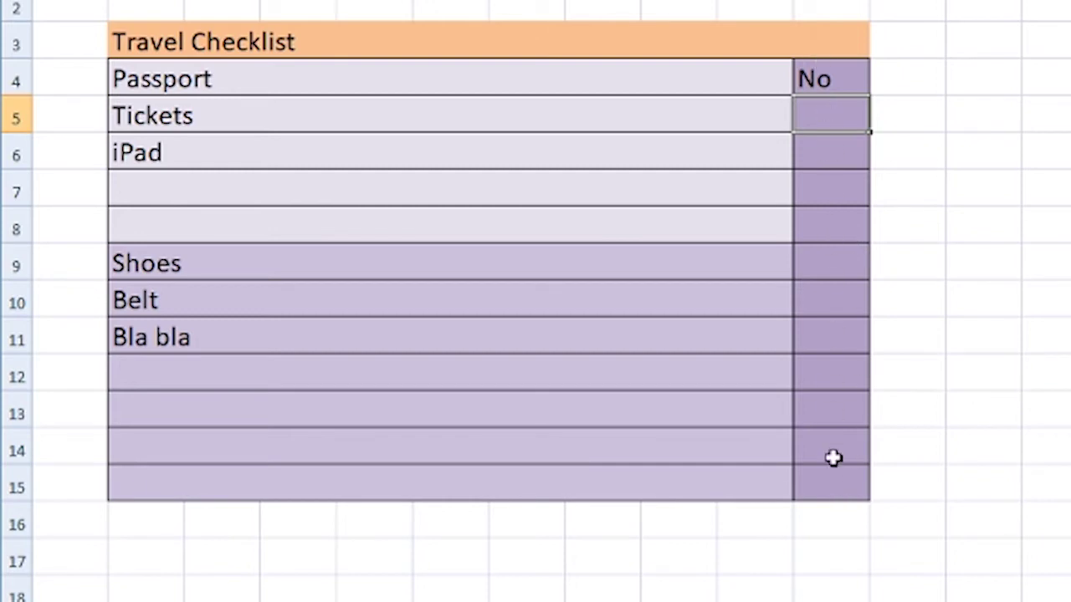
left_click(832, 78)
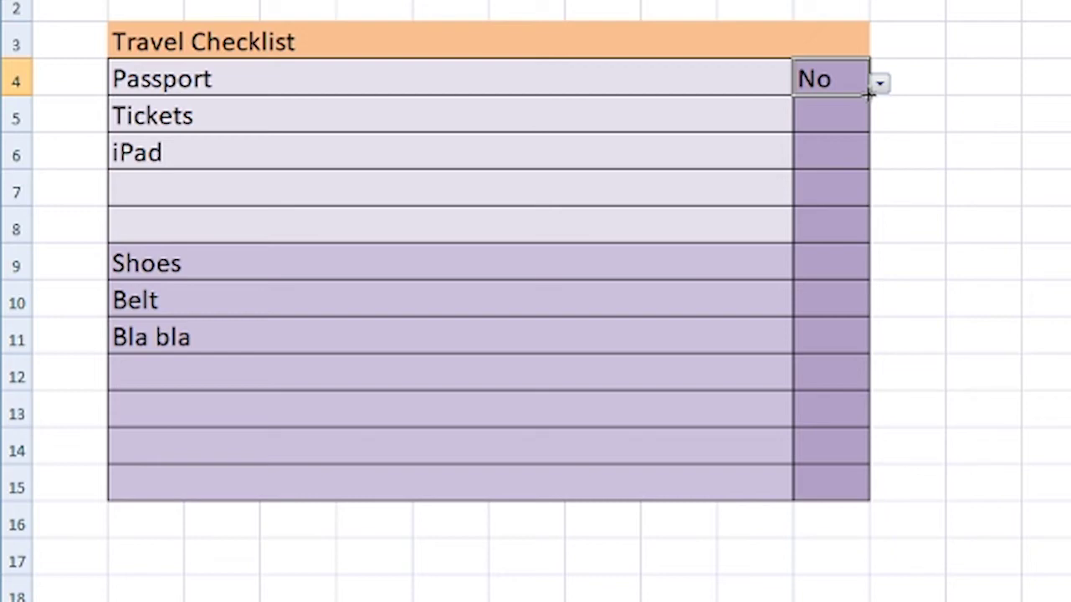
left_click_drag(868, 95, 833, 489)
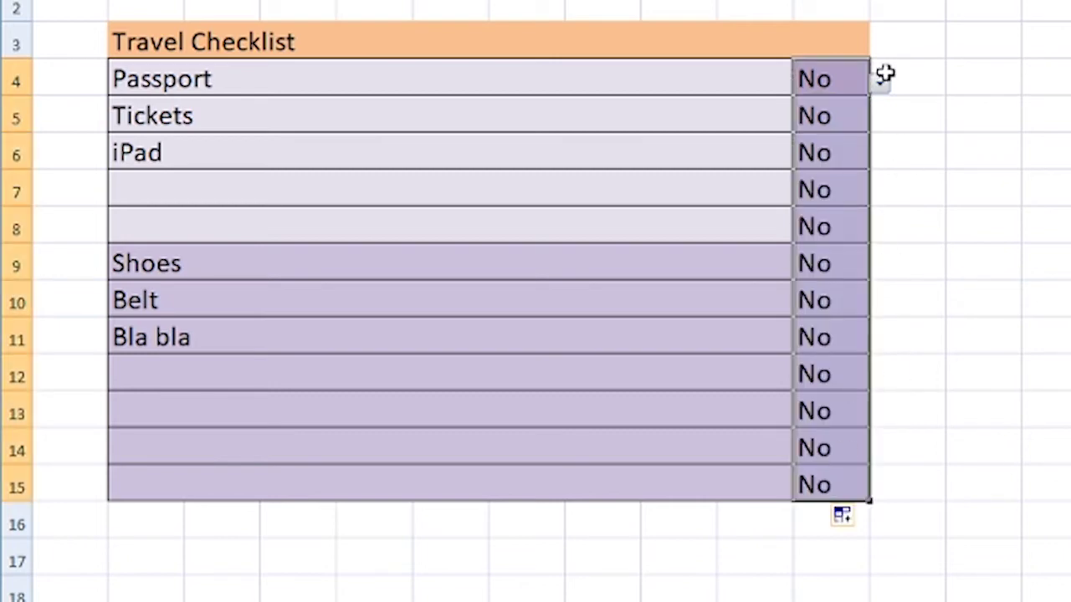
Step: Use the drop-downs to choose Yes for Tickets, Belt and the empty item in row 13
left_click(837, 108)
left_click(878, 121)
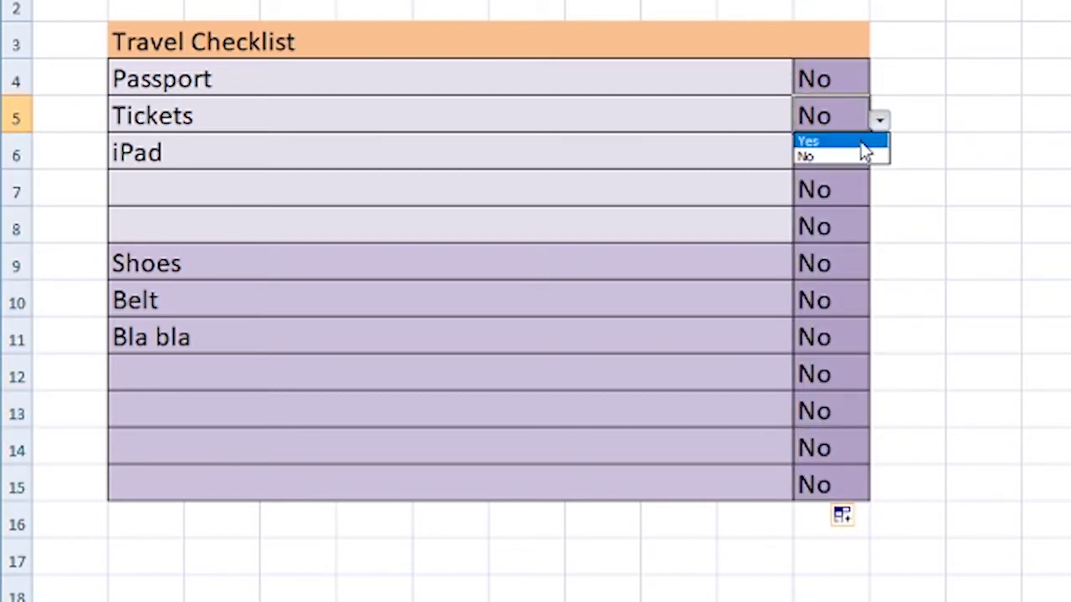
left_click(861, 142)
left_click(830, 303)
left_click(880, 305)
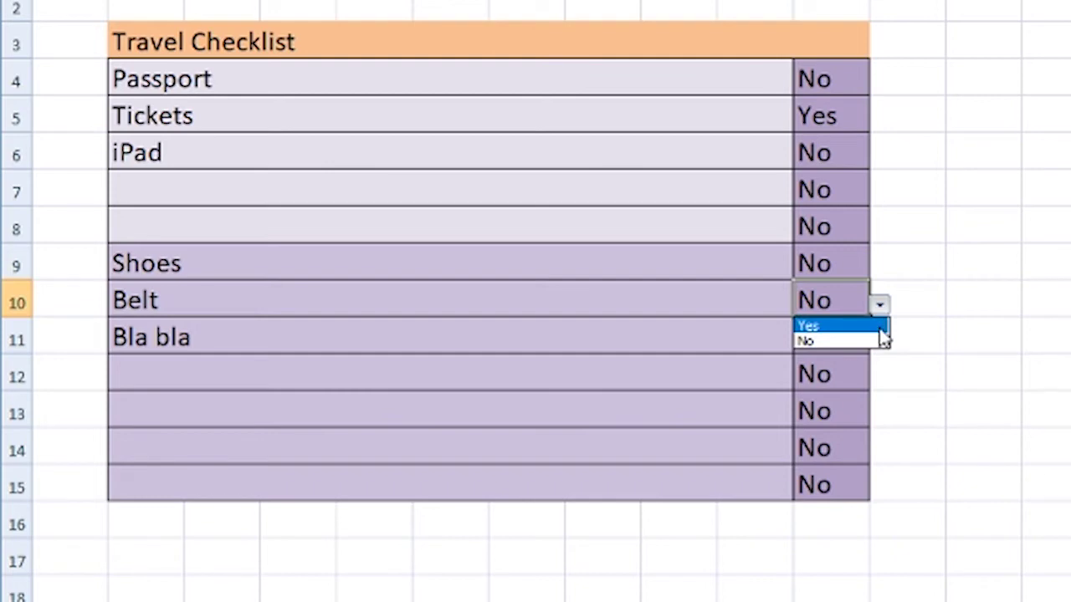
left_click(882, 333)
left_click(817, 419)
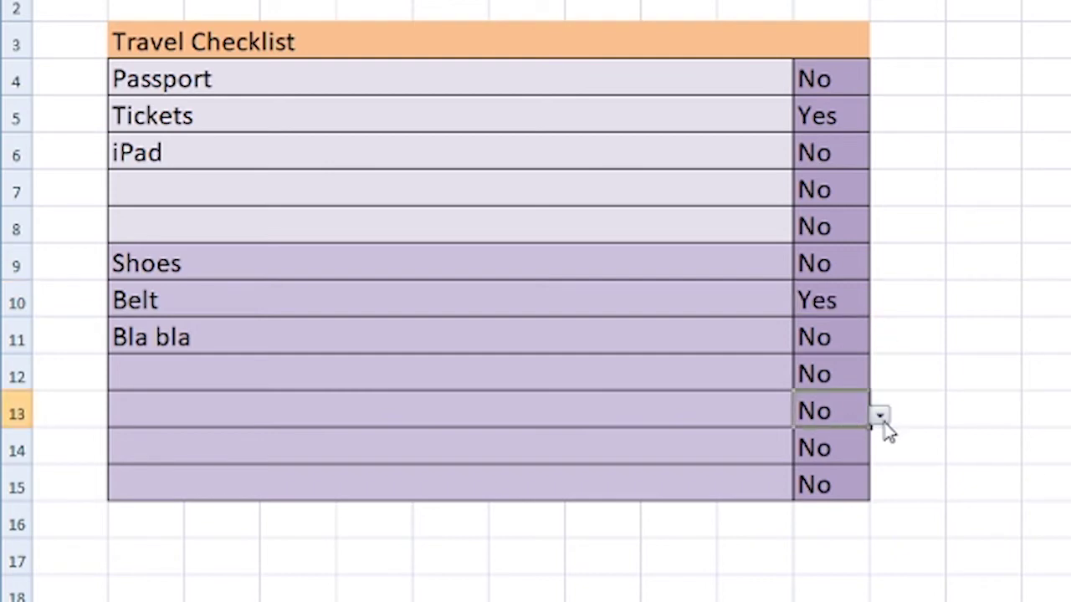
left_click(880, 415)
left_click(837, 437)
left_click(920, 286)
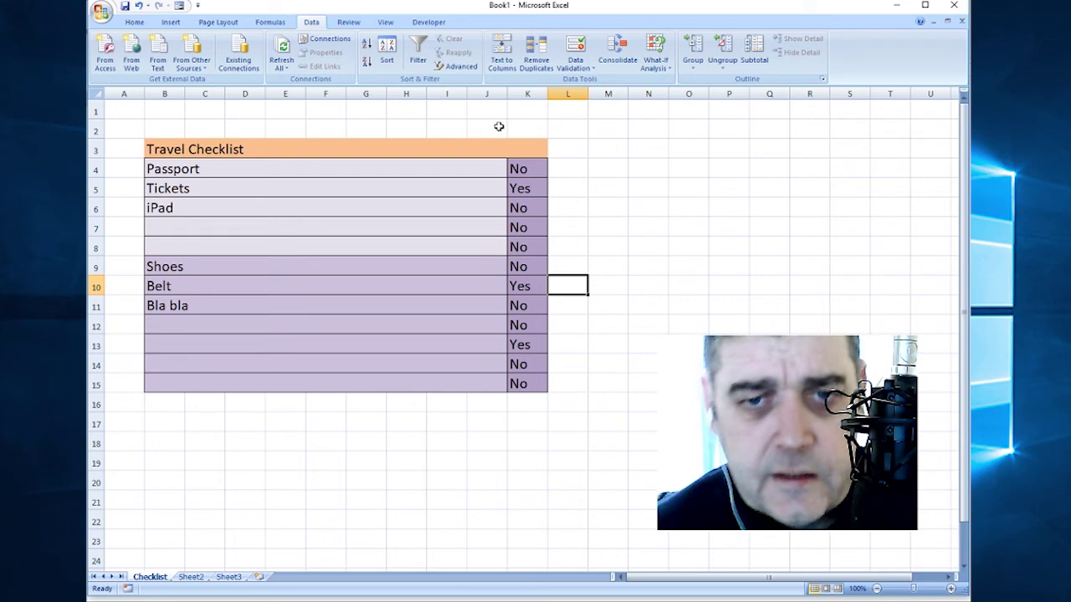
Step: Clear all the Yes and No entries from the tick column cells K4:K15, keeping their drop-downs
left_click_drag(527, 171, 510, 383)
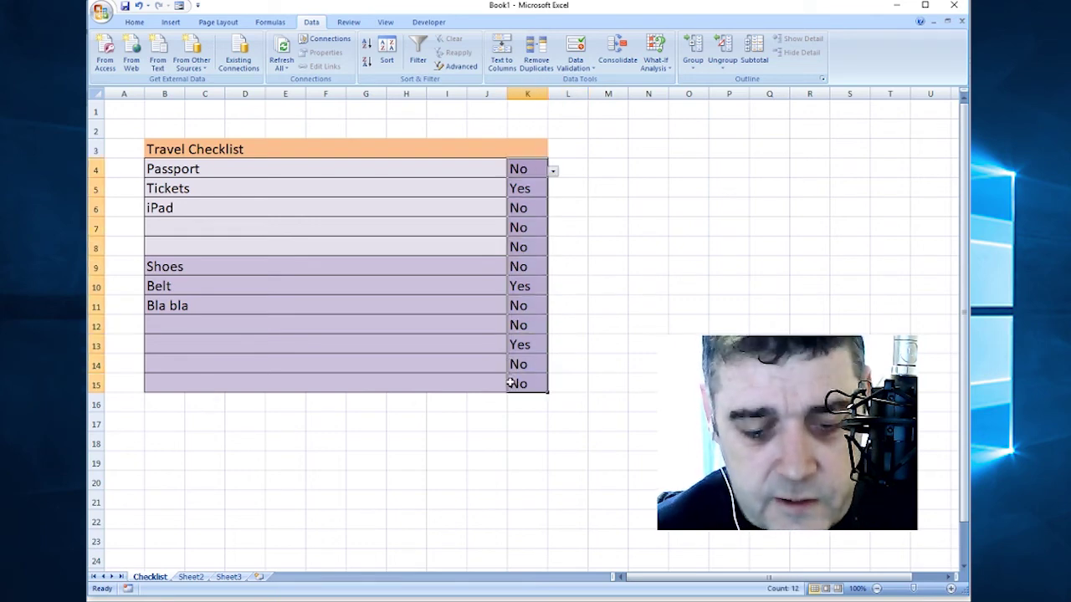
key("BackSpace")
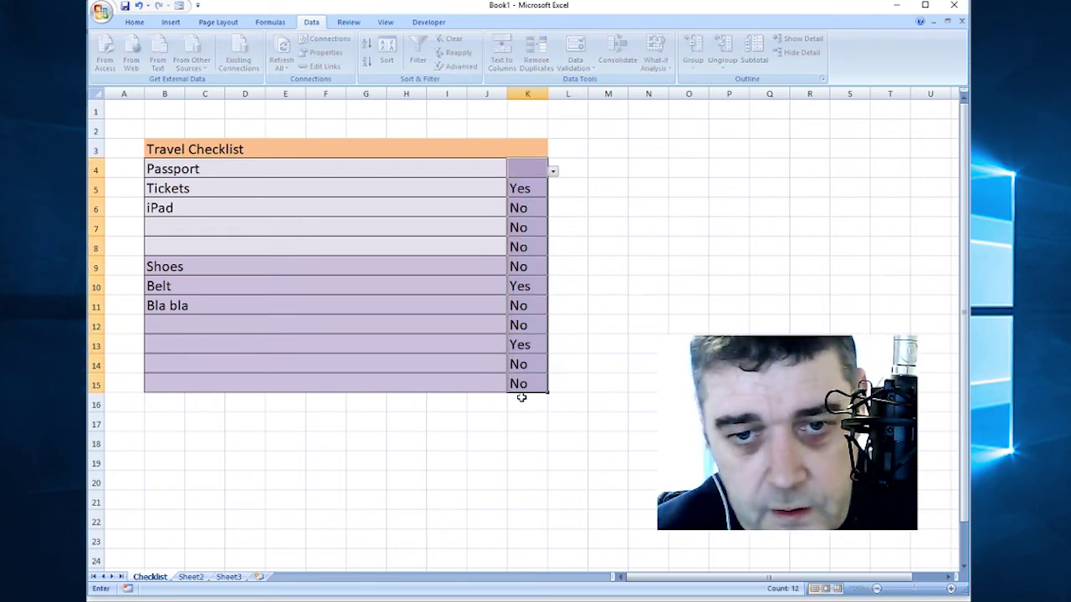
left_click(540, 385)
key("Delete")
key("Up")
key("Delete")
key("Up")
key("Delete")
key("Up")
key("Delete")
key("Up")
key("Delete")
key("Up")
key("Delete")
key("Up")
key("Delete")
key("Up")
key("Delete")
key("Up")
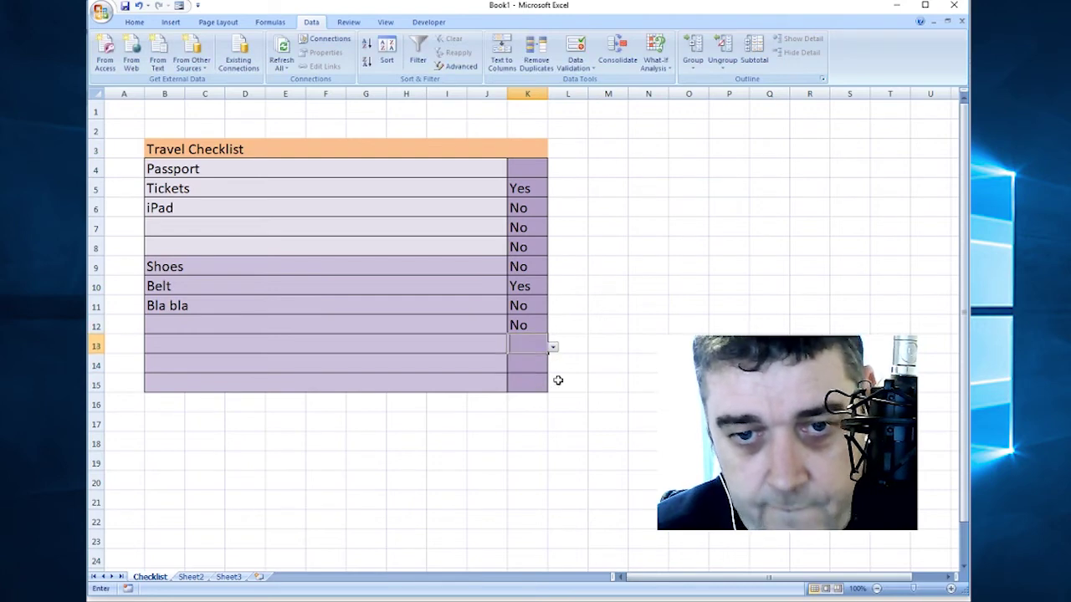
key("Up")
key("Delete")
key("Up")
key("Delete")
key("Up")
key("Down")
key("Down")
key("Down")
key("BackSpace")
key("Up")
key("Up")
key("Up")
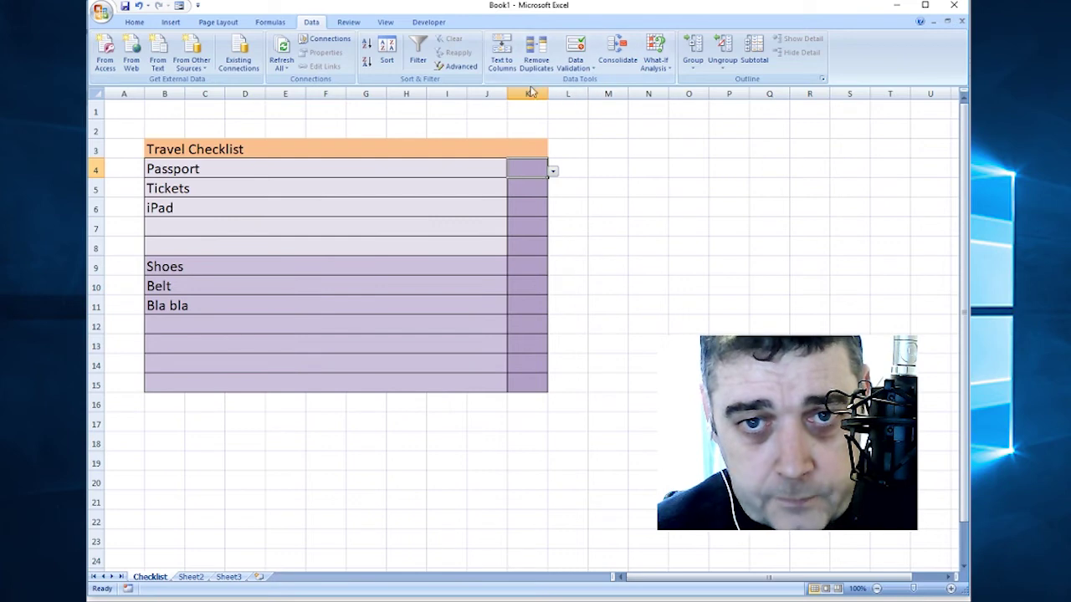
Step: Add an Equal To conditional formatting rule to cell K4 that gives Yes a custom light green fill
left_click(135, 23)
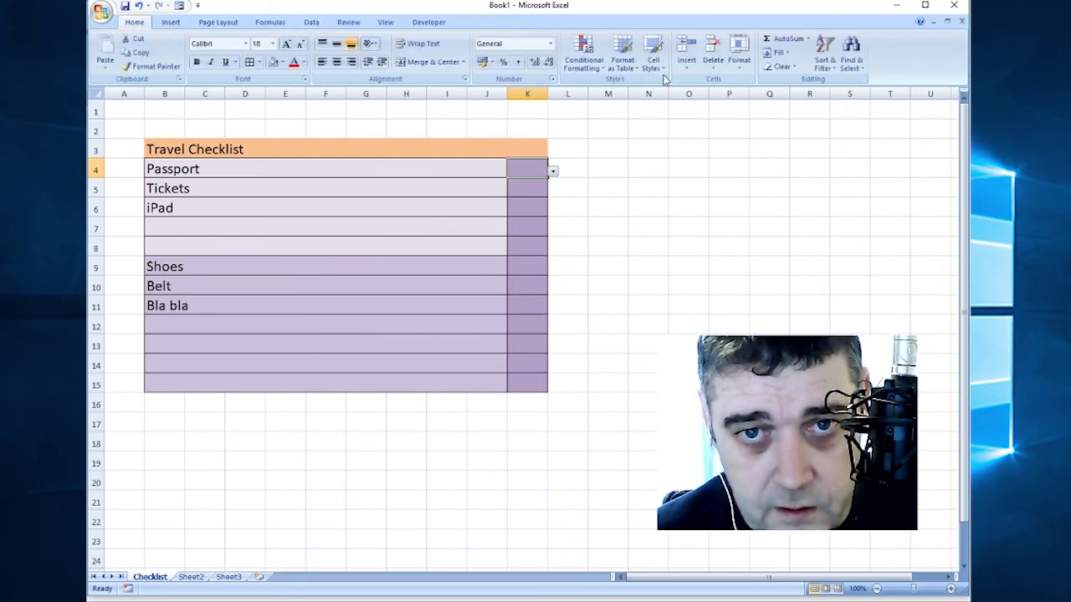
left_click(599, 70)
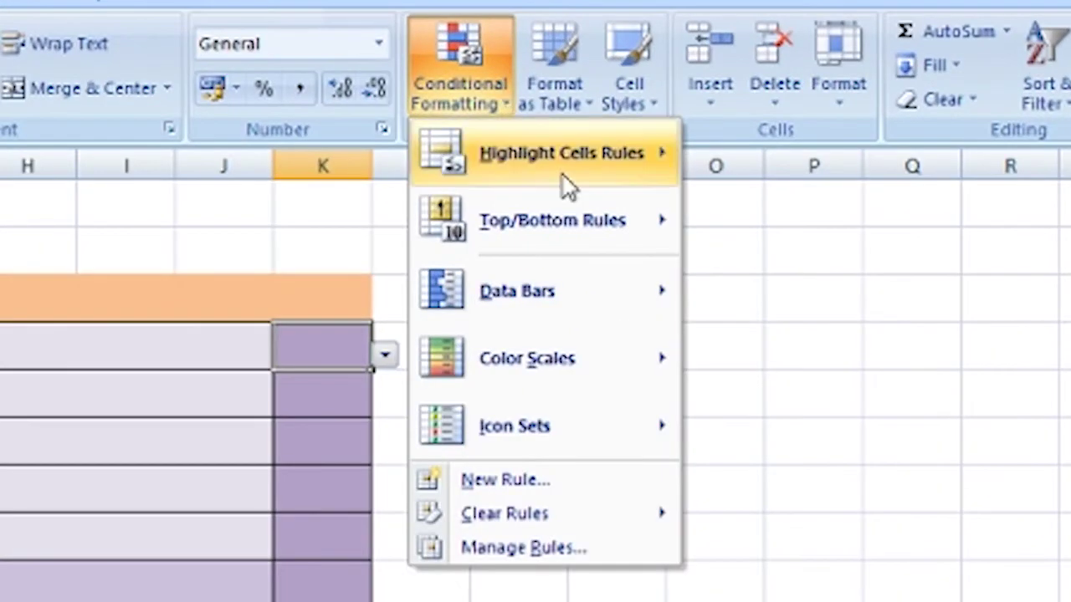
mouse_move(629, 93)
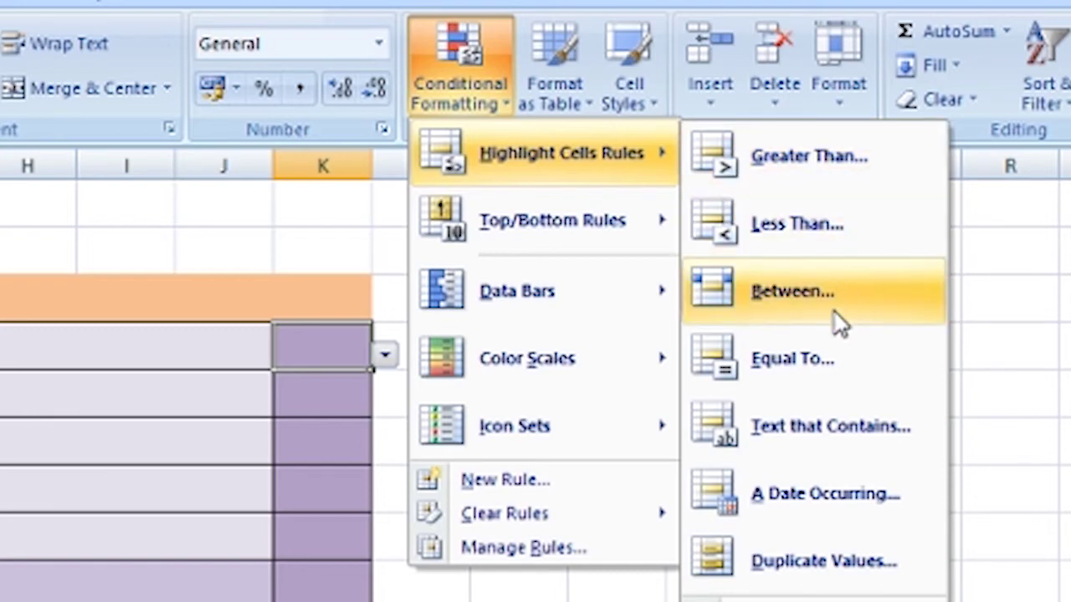
left_click(816, 366)
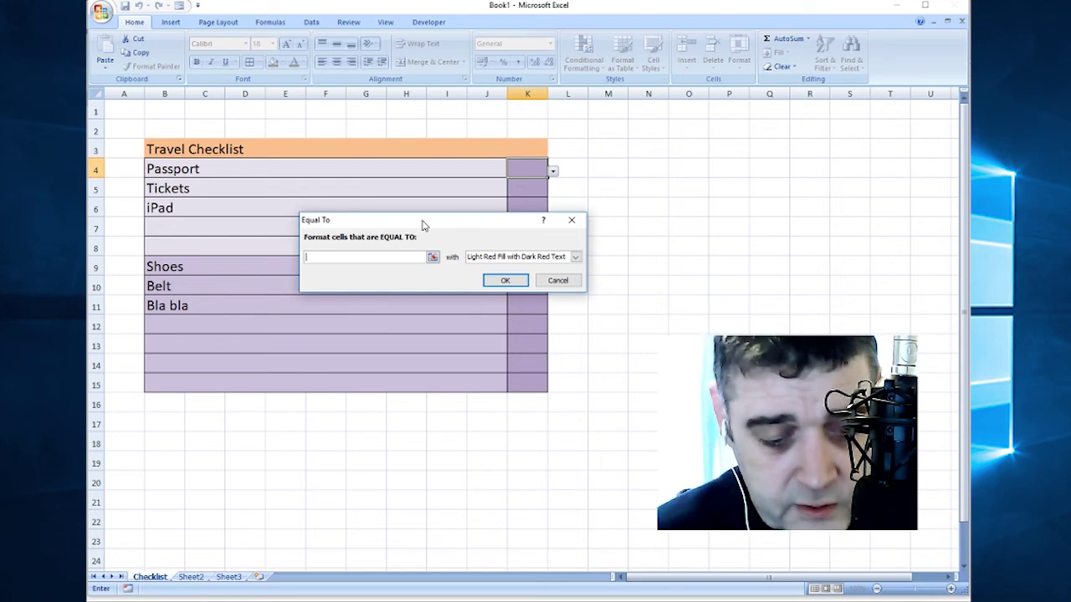
type("Yes")
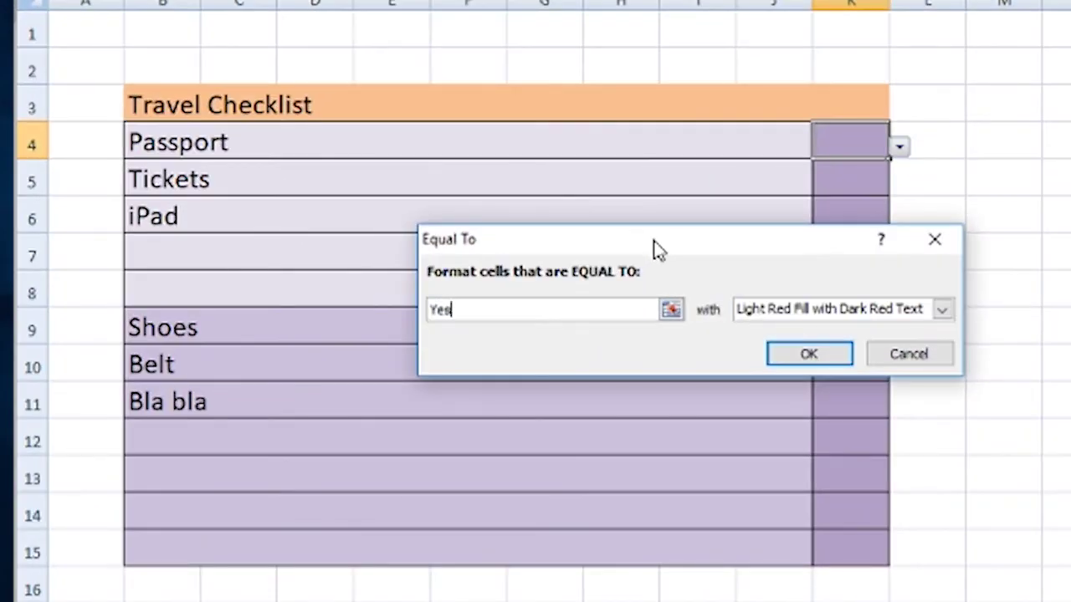
left_click(943, 309)
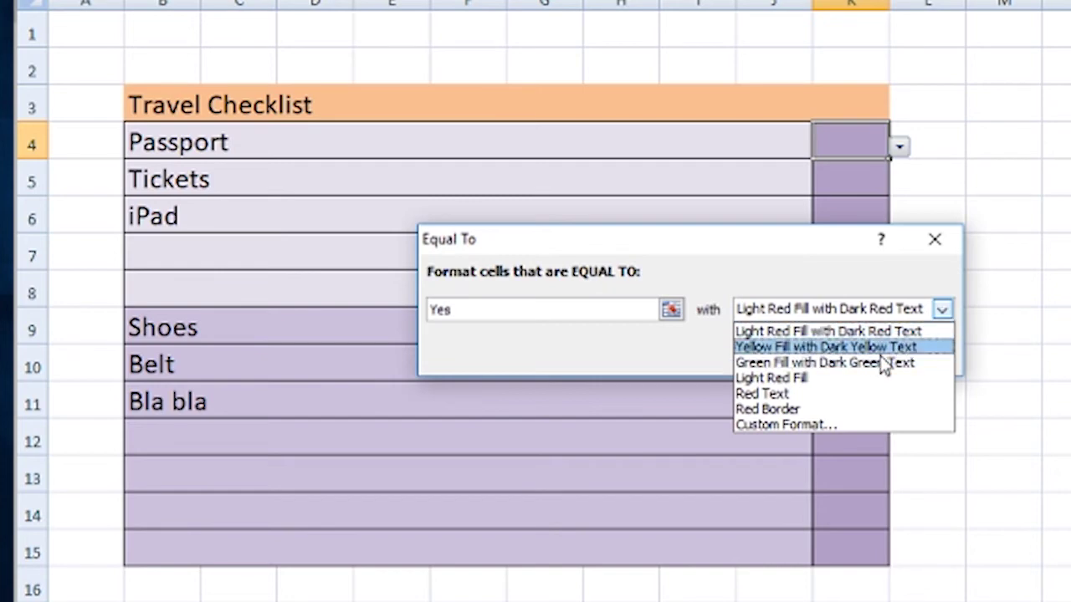
left_click(810, 423)
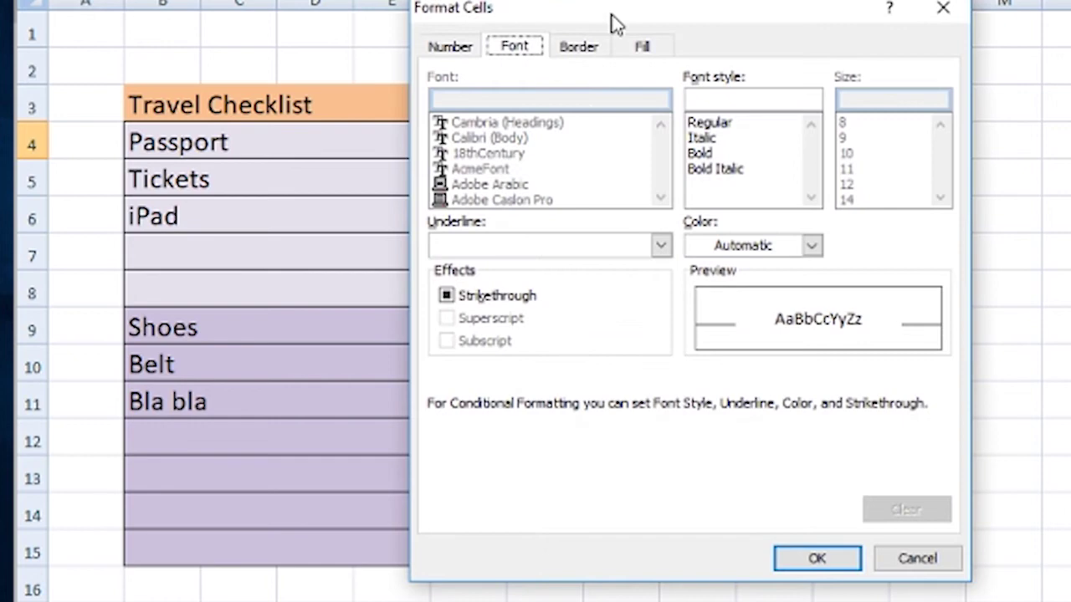
left_click_drag(655, 28, 670, 98)
left_click(658, 117)
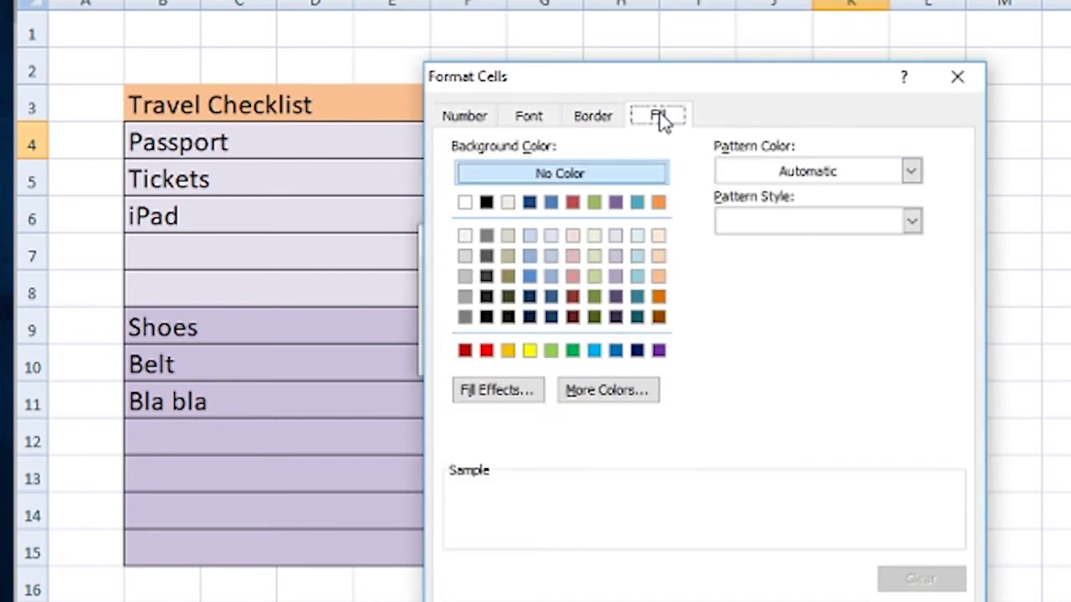
left_click(552, 352)
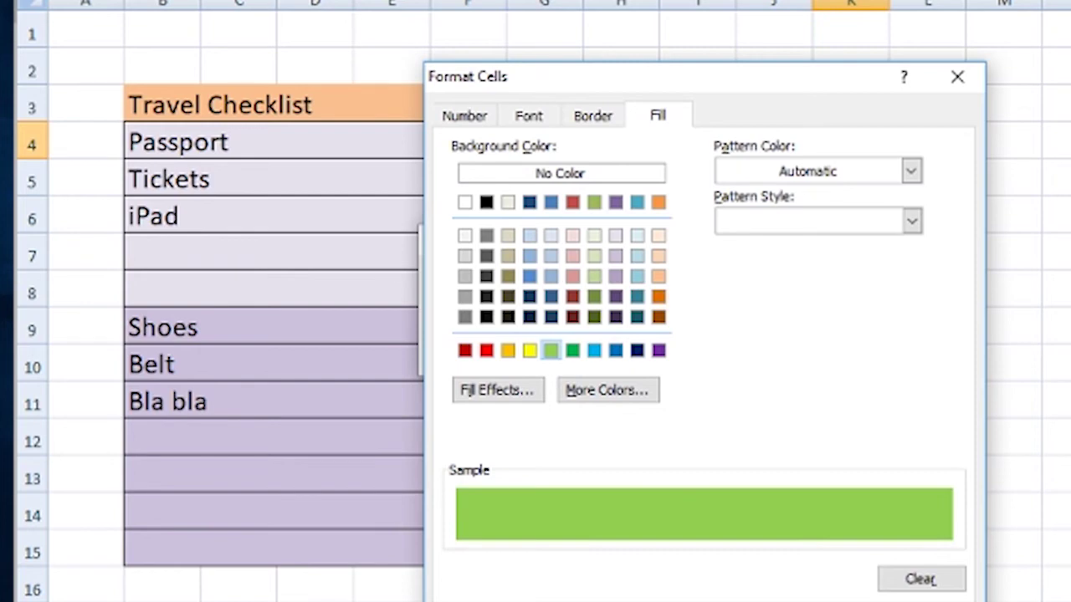
left_click(836, 601)
left_click(799, 360)
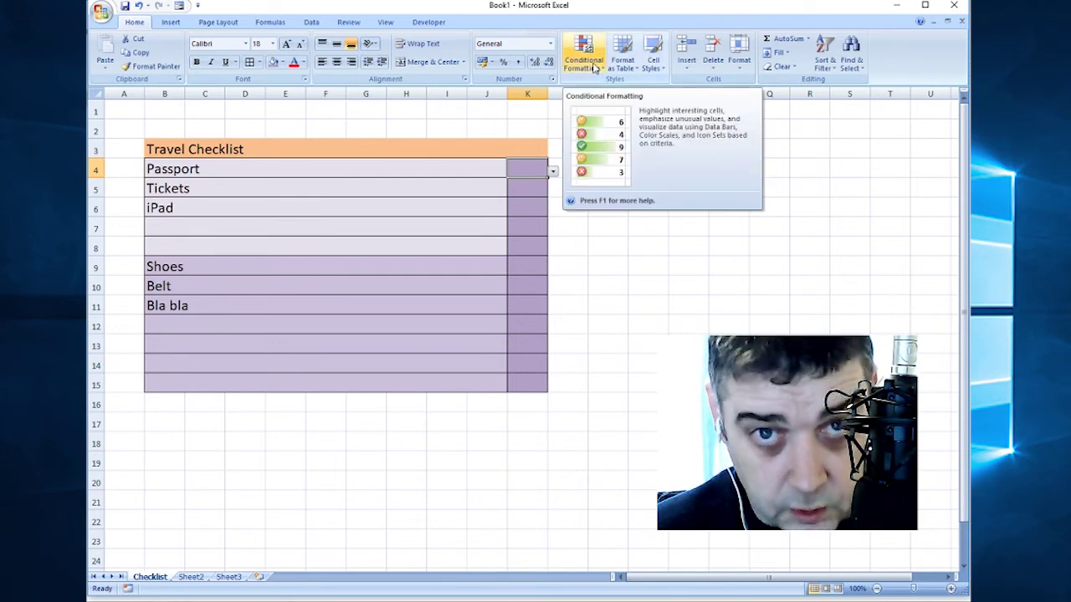
Step: Add a second Equal To conditional formatting rule to cell K4 that gives No a custom bright red fill
left_click(590, 64)
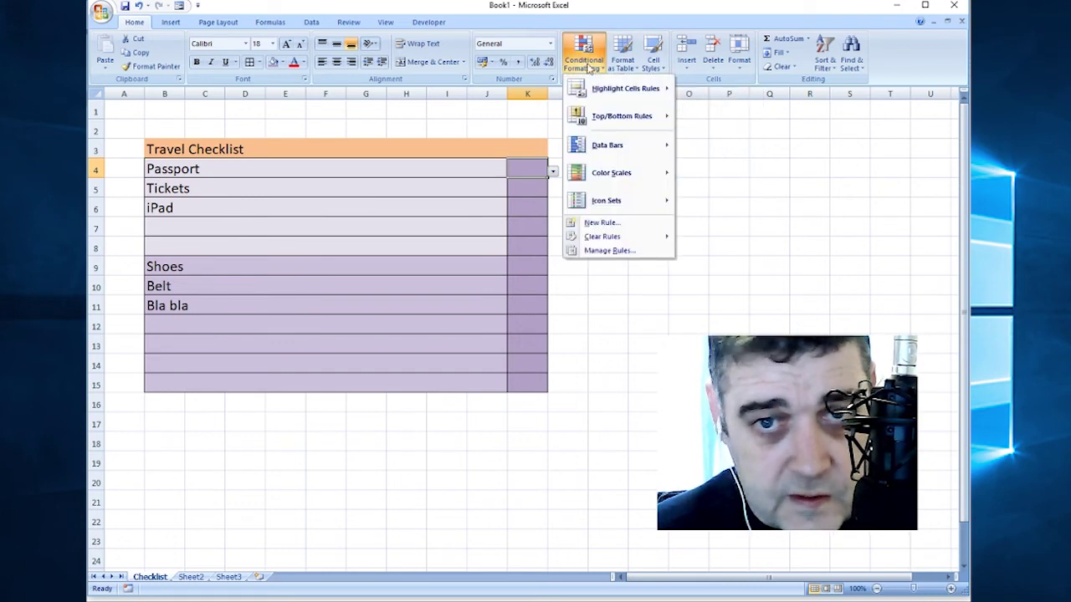
mouse_move(612, 93)
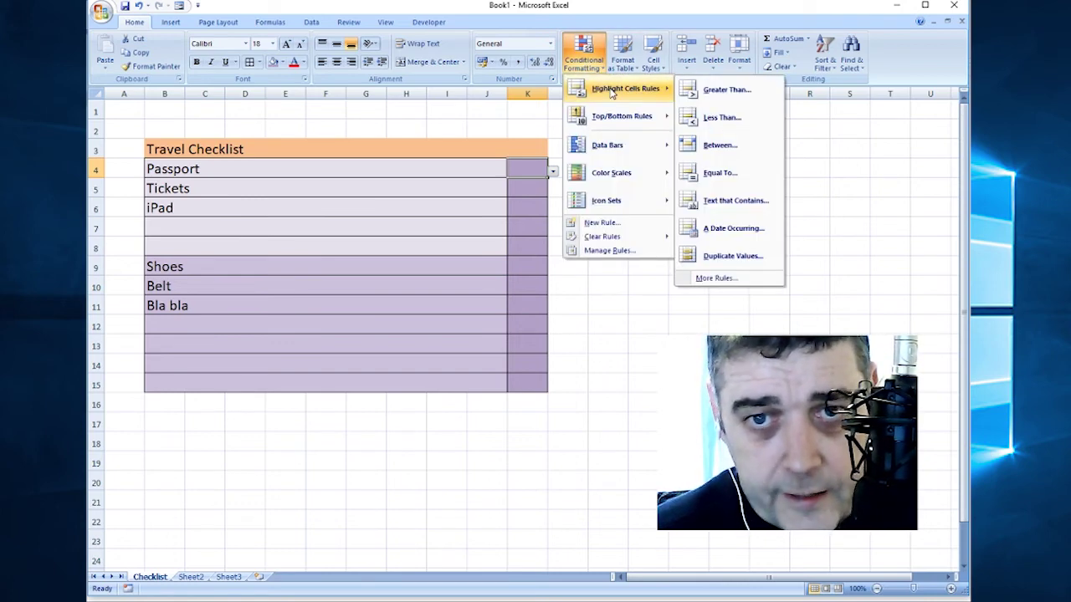
left_click(711, 173)
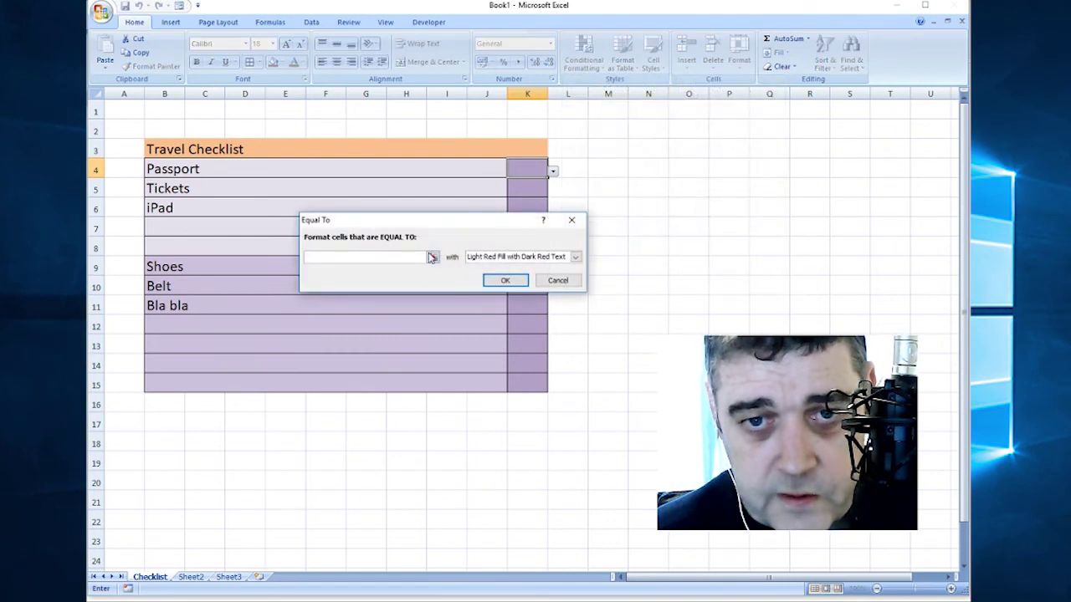
type("No")
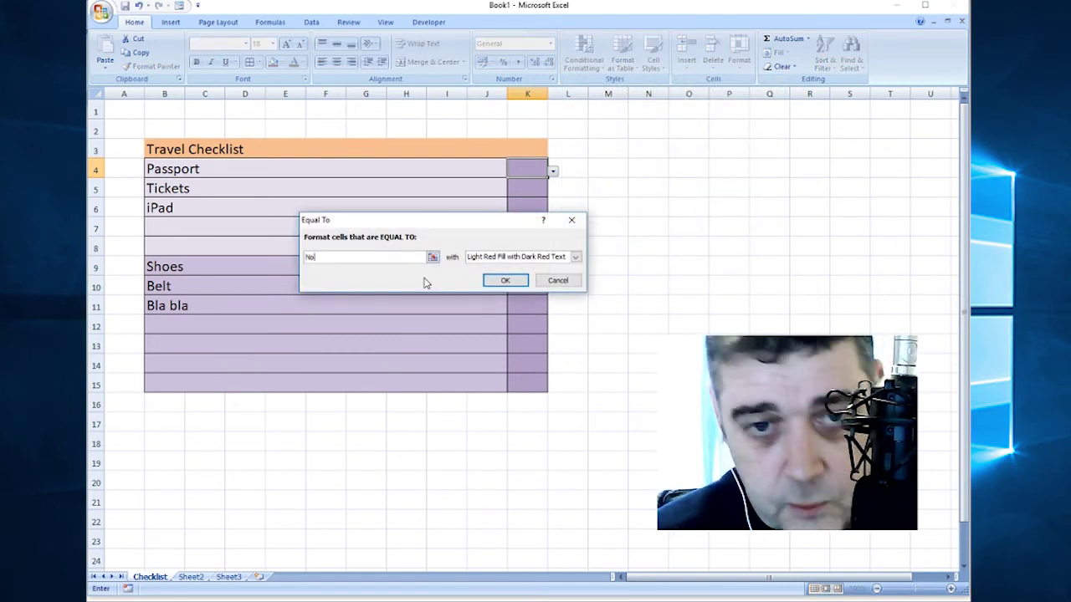
left_click(575, 257)
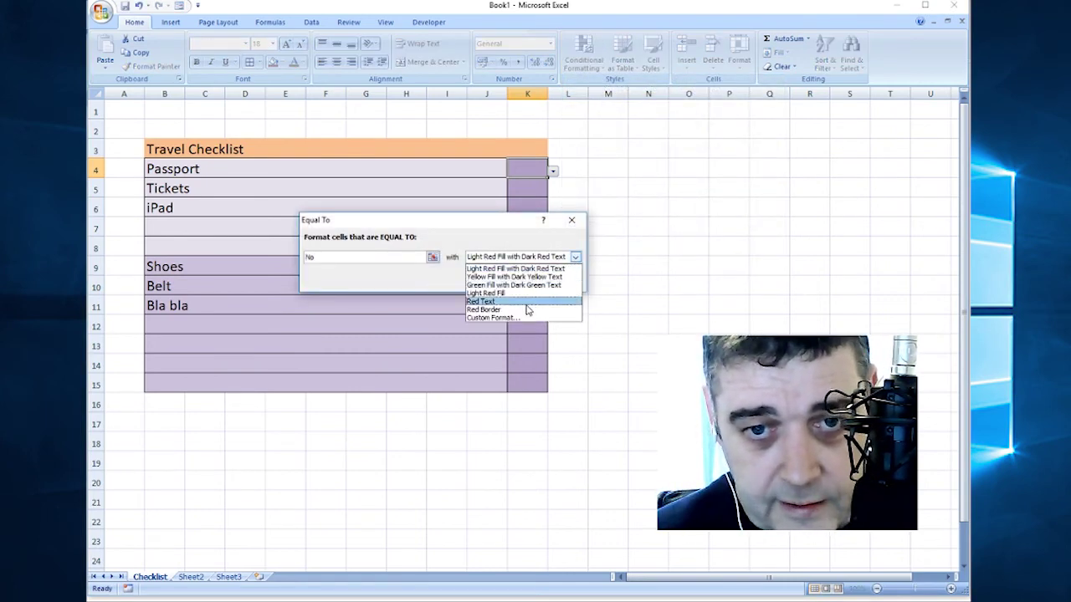
left_click(494, 318)
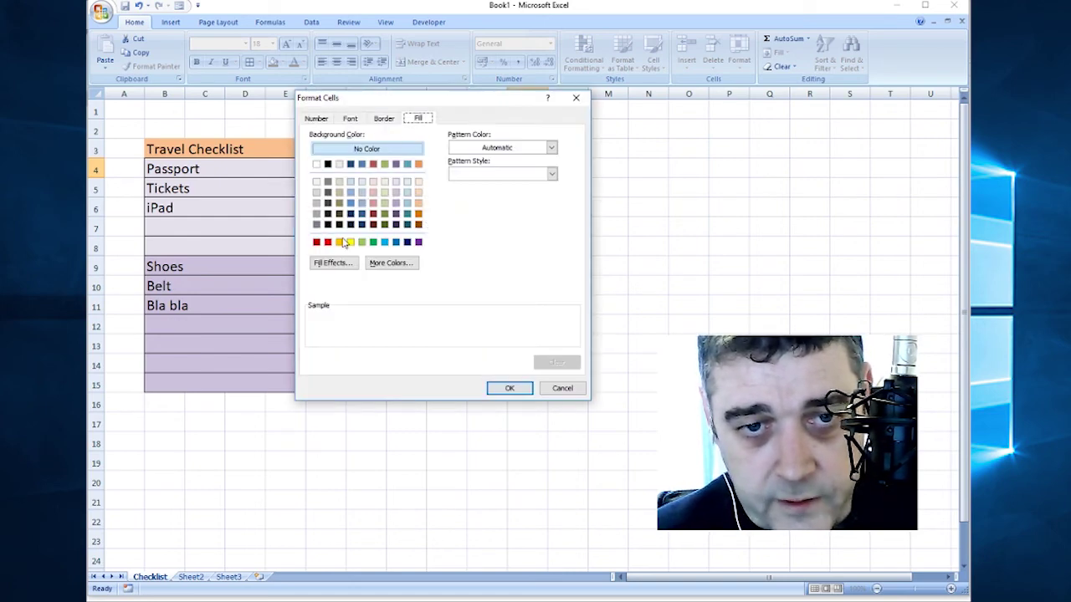
left_click(373, 204)
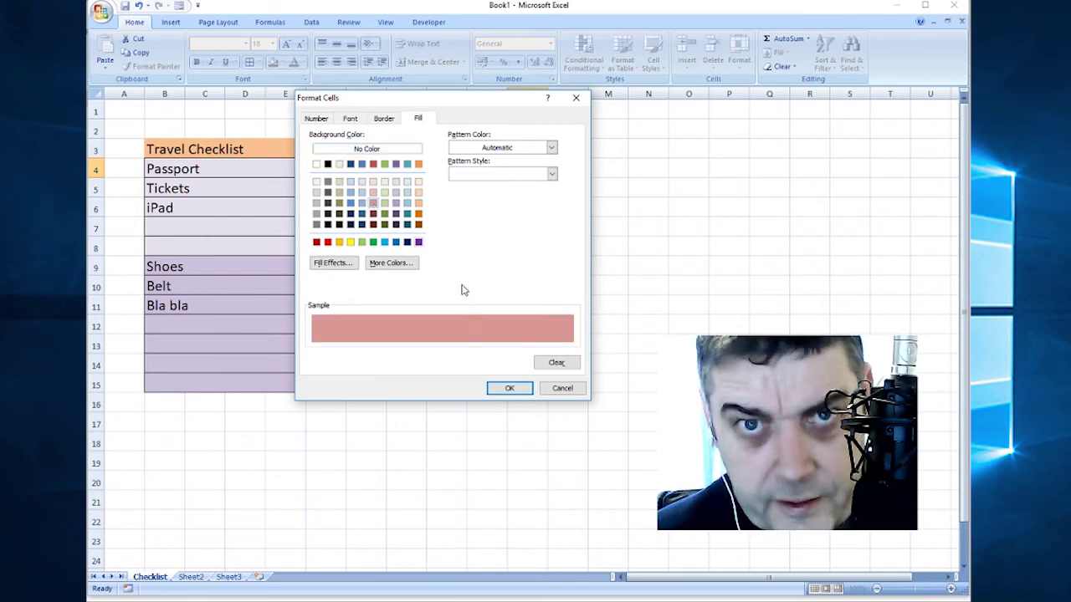
left_click(328, 242)
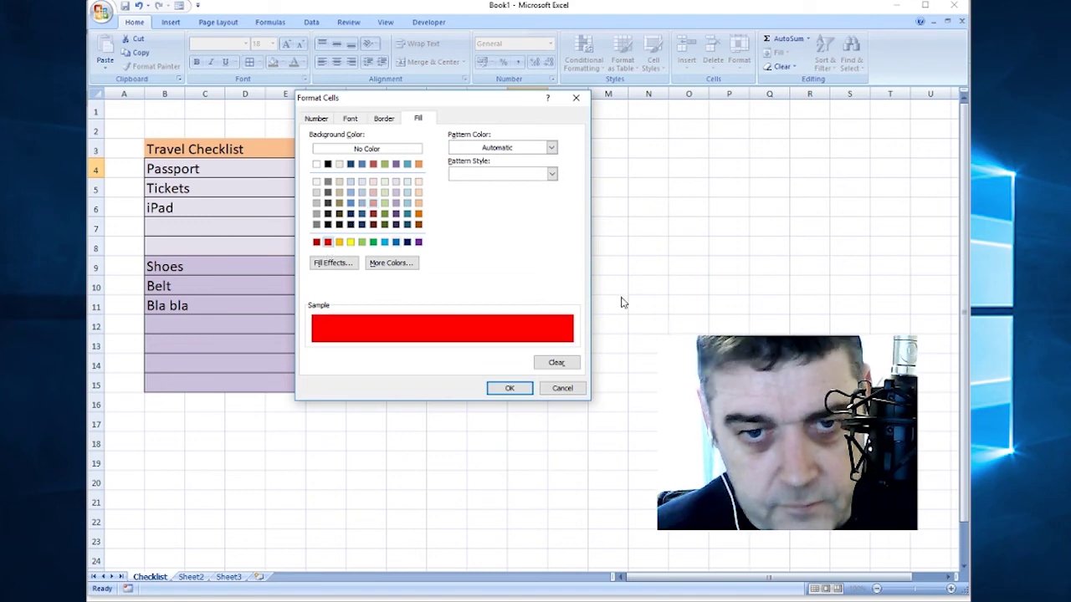
left_click(509, 389)
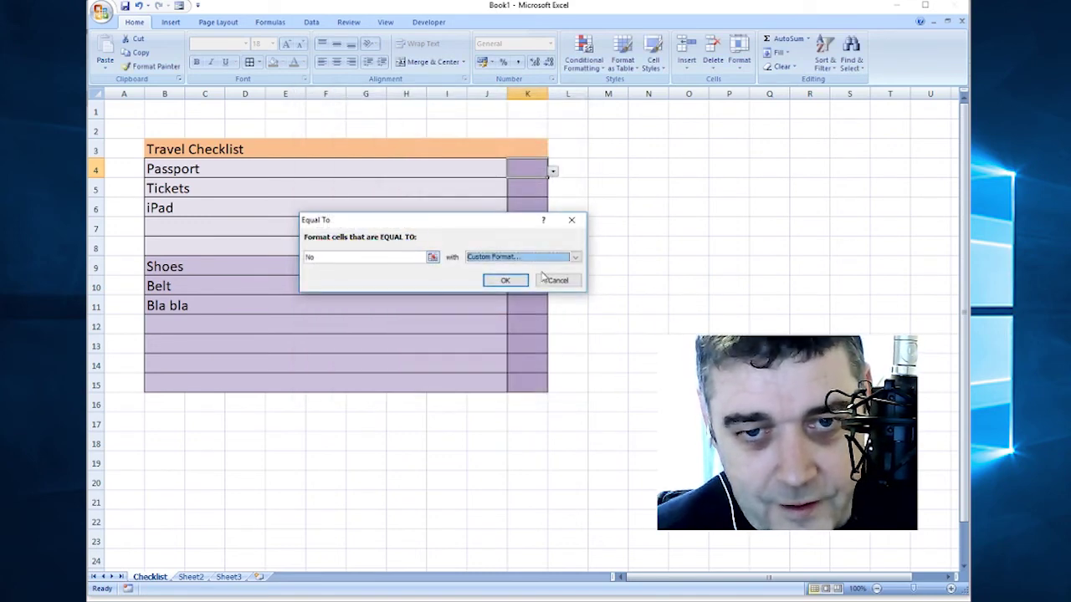
left_click(505, 280)
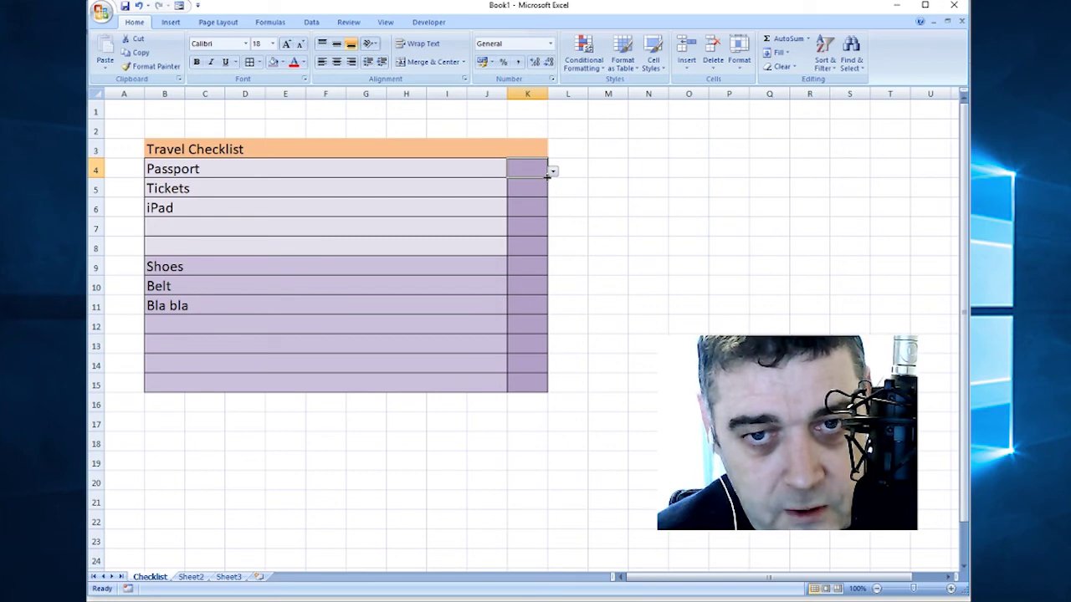
Step: Fill cell K4 with its conditional formatting down the tick column through K15
left_click_drag(548, 176, 535, 383)
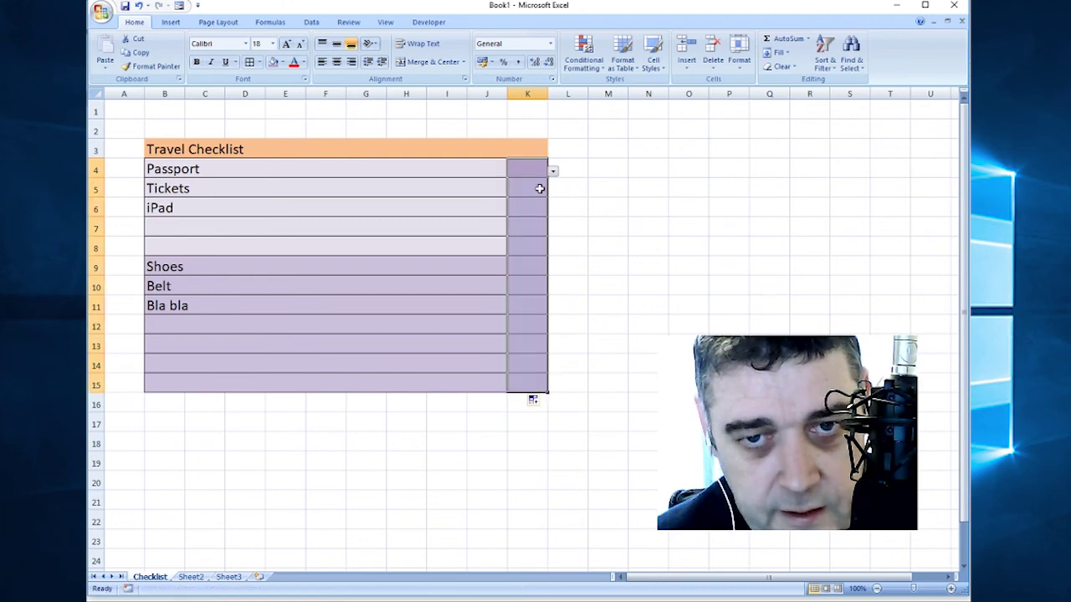
left_click(537, 186)
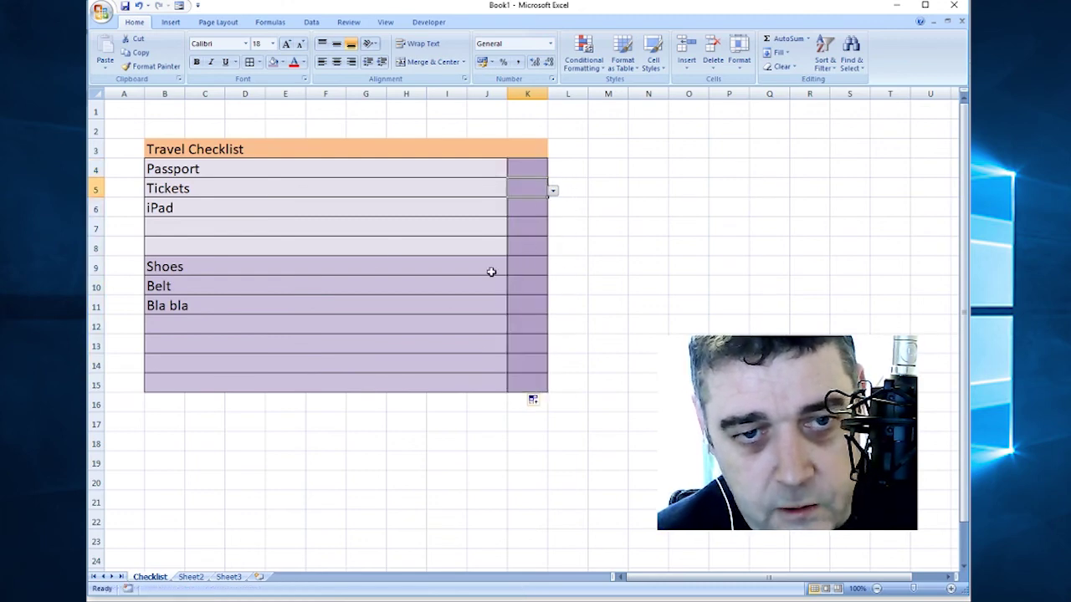
Step: Use the drop-downs to answer Yes for Shoes, No for Belt and Yes for Bla bla
left_click(530, 265)
left_click(553, 269)
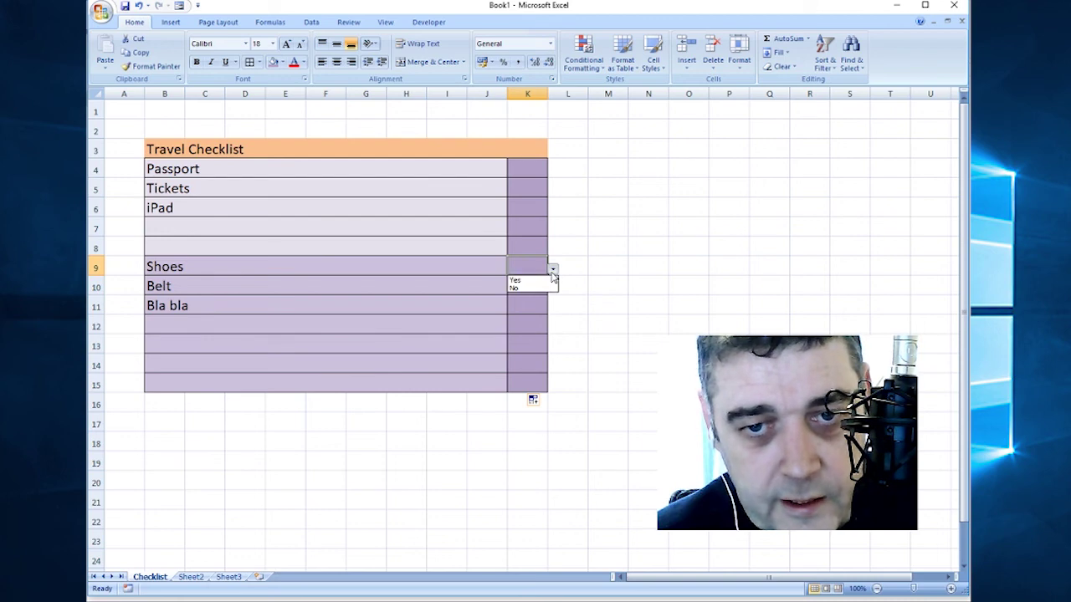
left_click(545, 282)
left_click(535, 287)
left_click(553, 287)
left_click(536, 308)
left_click(535, 303)
left_click(553, 308)
left_click(536, 320)
Step: Use the drop-downs to answer Yes for Passport, No for Tickets, and Yes for iPad and the empty item in row 7
left_click(539, 168)
left_click(553, 171)
left_click(535, 182)
left_click(539, 188)
left_click(553, 190)
left_click(540, 210)
left_click(536, 208)
left_click(553, 210)
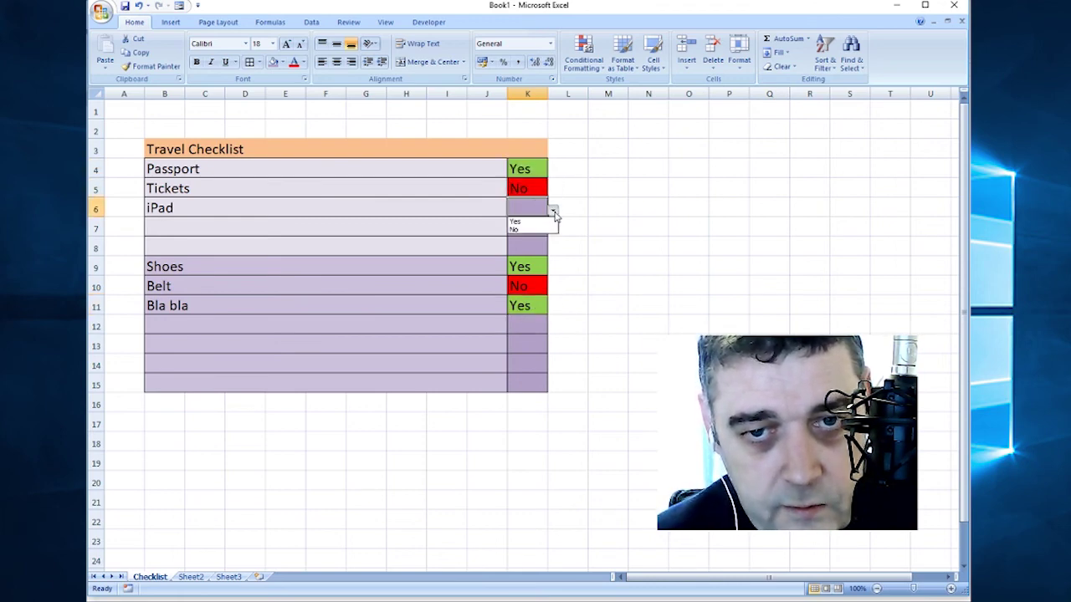
left_click(531, 222)
left_click(527, 228)
left_click(553, 232)
left_click(529, 239)
Step: Use the drop-downs to answer the empty items in rows 12, 13 and 14 with Yes, No and Yes
left_click(514, 324)
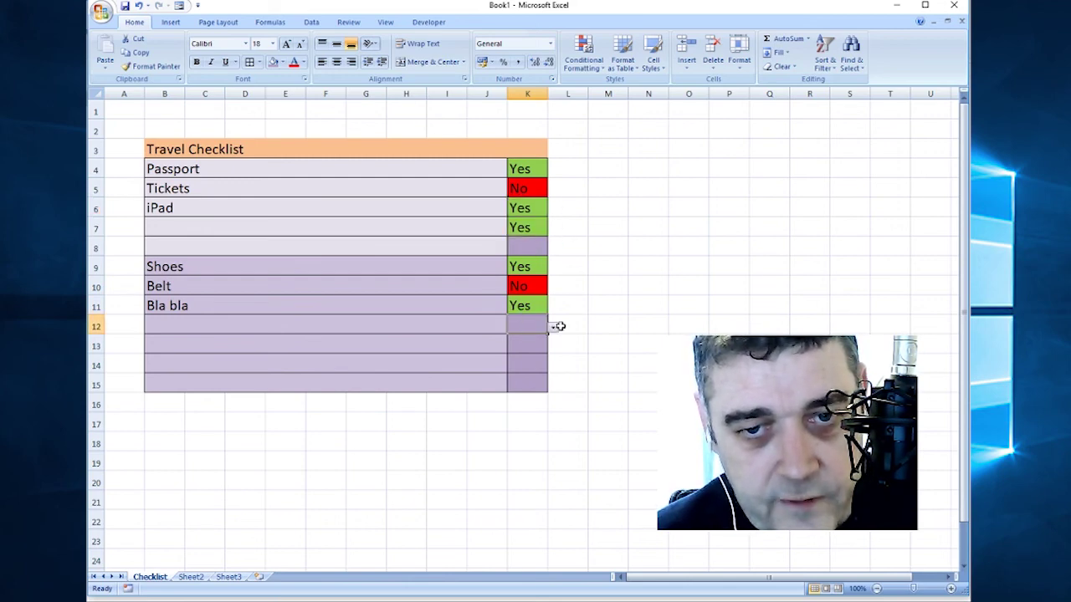
left_click(553, 327)
left_click(529, 338)
left_click(538, 345)
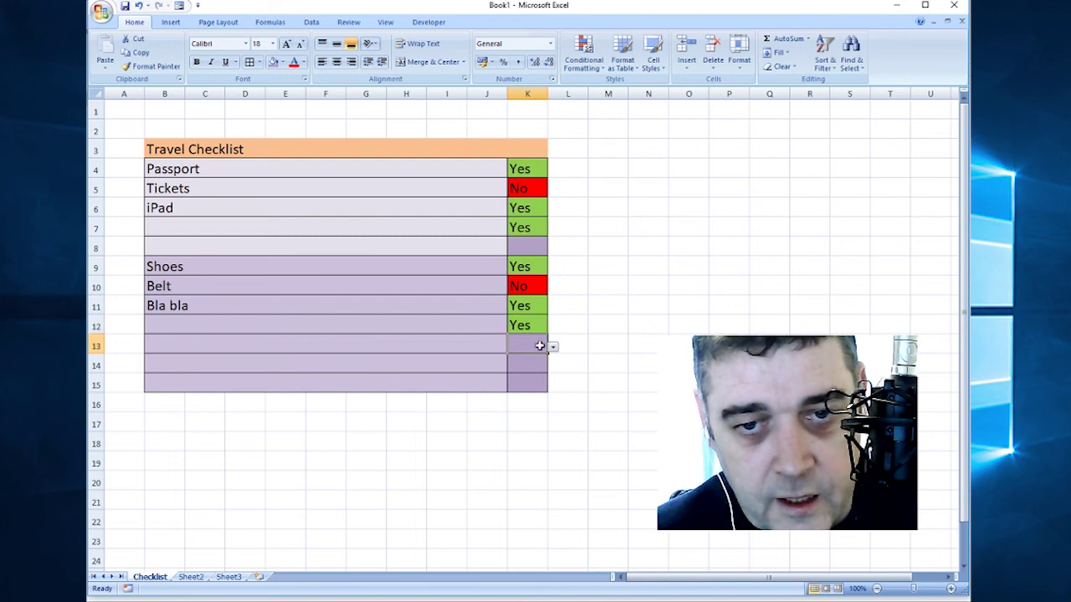
left_click(553, 346)
left_click(528, 367)
left_click(526, 367)
left_click(553, 366)
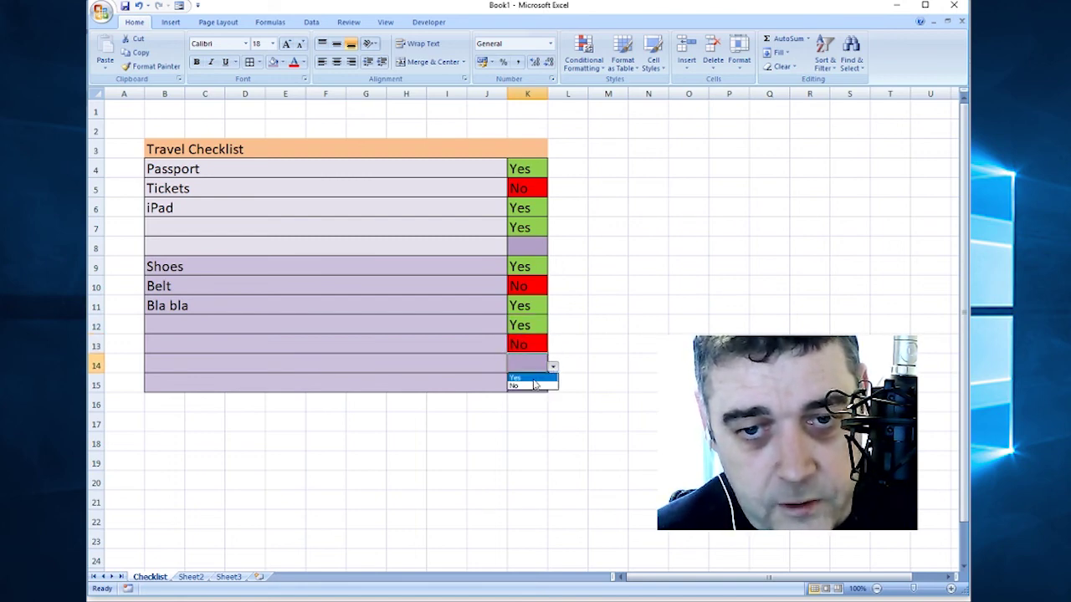
left_click(527, 377)
left_click(526, 384)
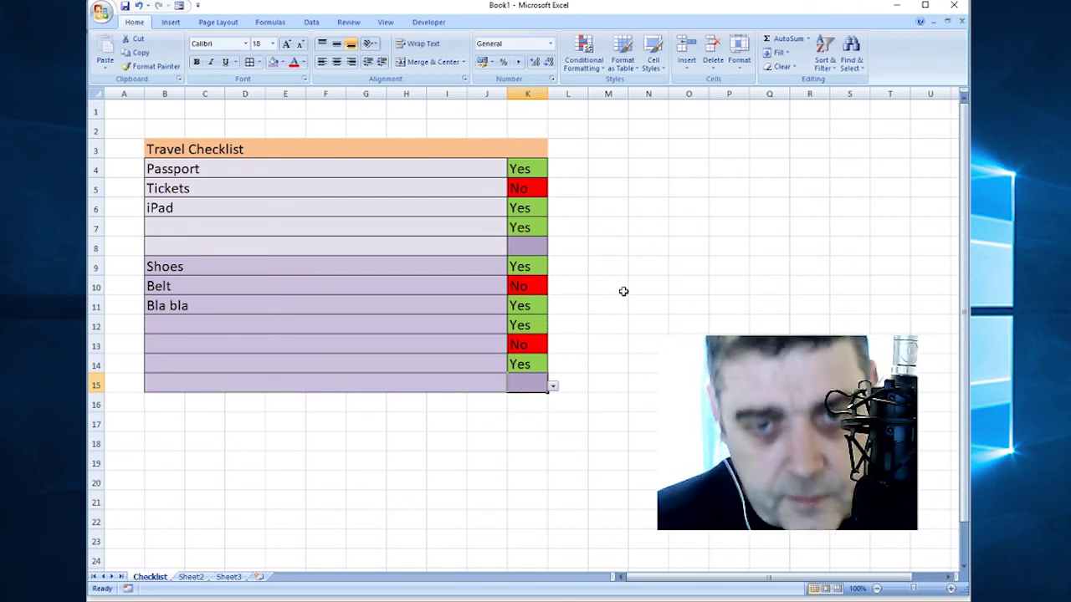
Step: Answer the remaining empty items from their drop-downs, choosing Yes in row 8 and No in row 15
left_click(513, 243)
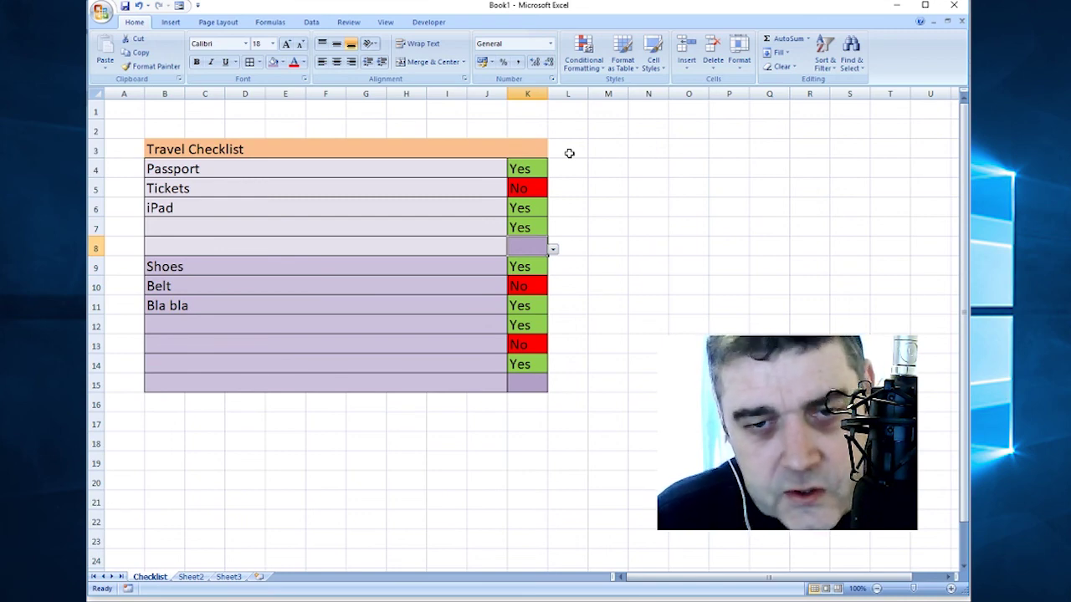
left_click(553, 249)
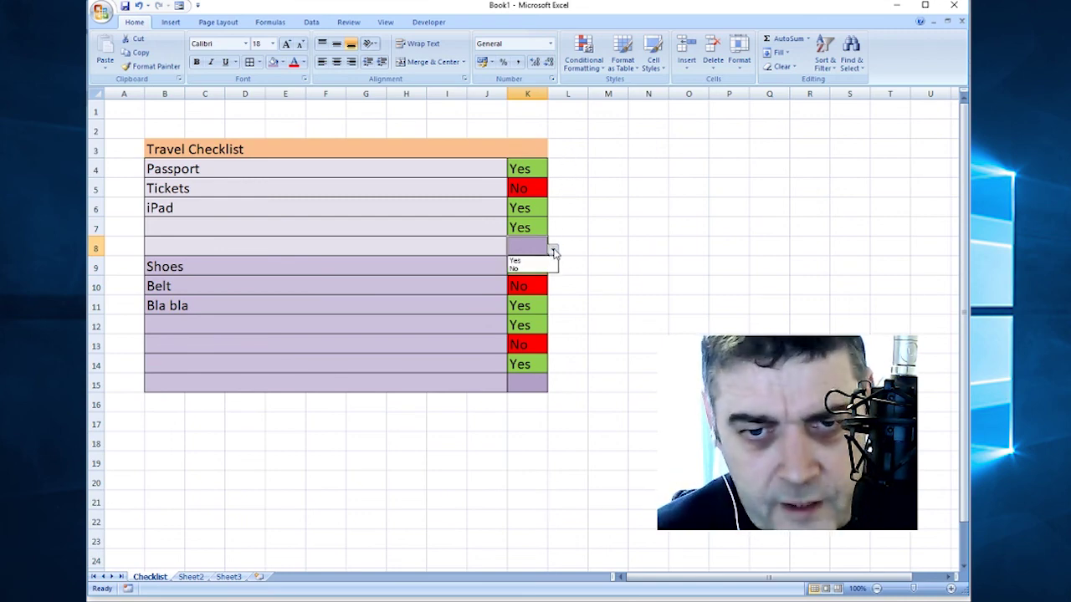
left_click(536, 261)
left_click(536, 385)
left_click(553, 388)
left_click(526, 405)
left_click(584, 327)
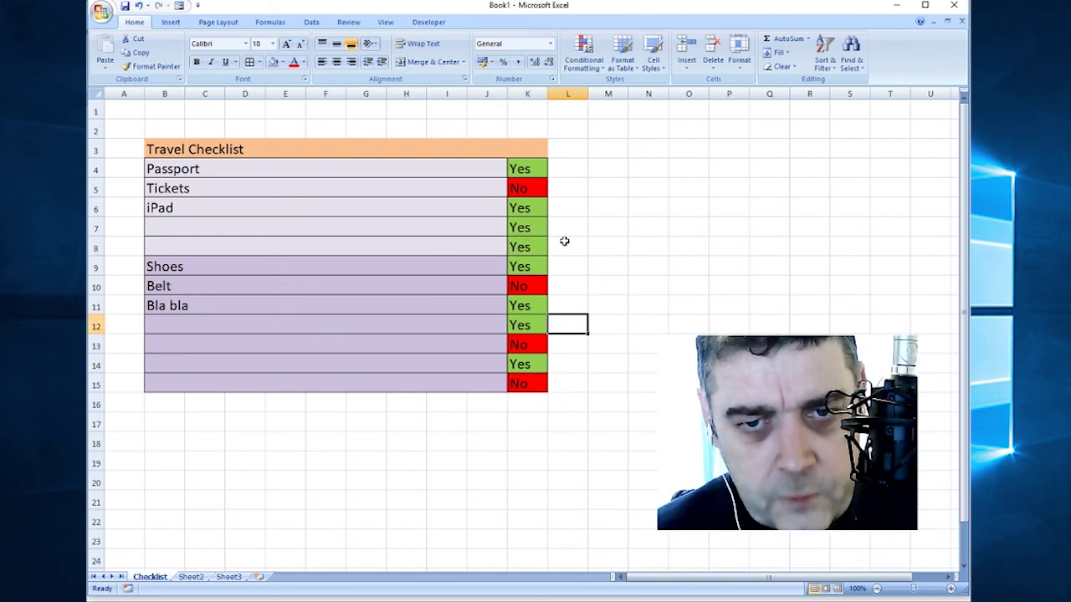
left_click(555, 150)
left_click(430, 178)
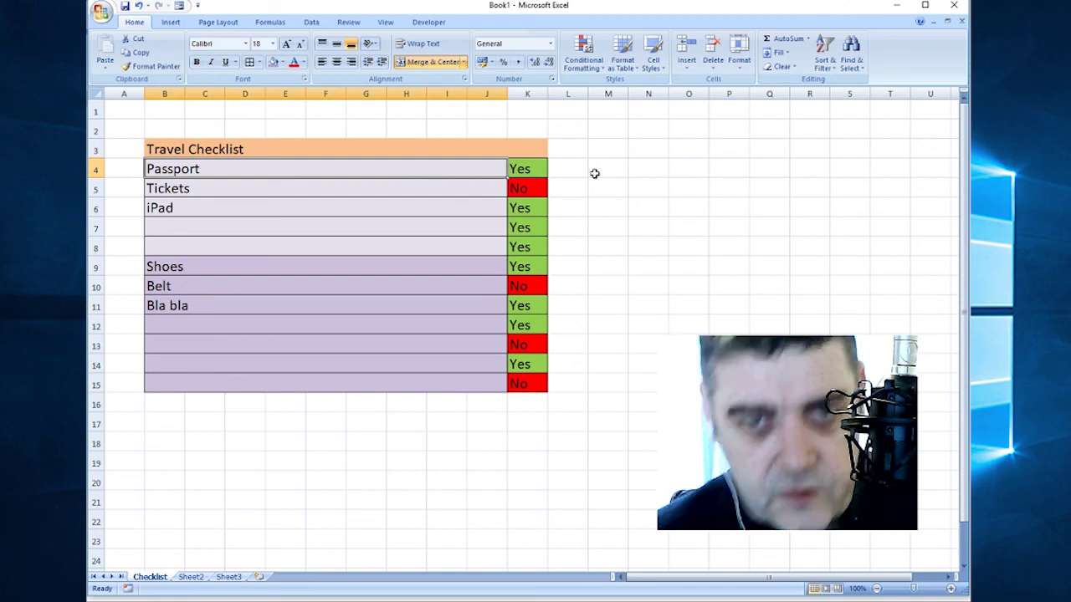